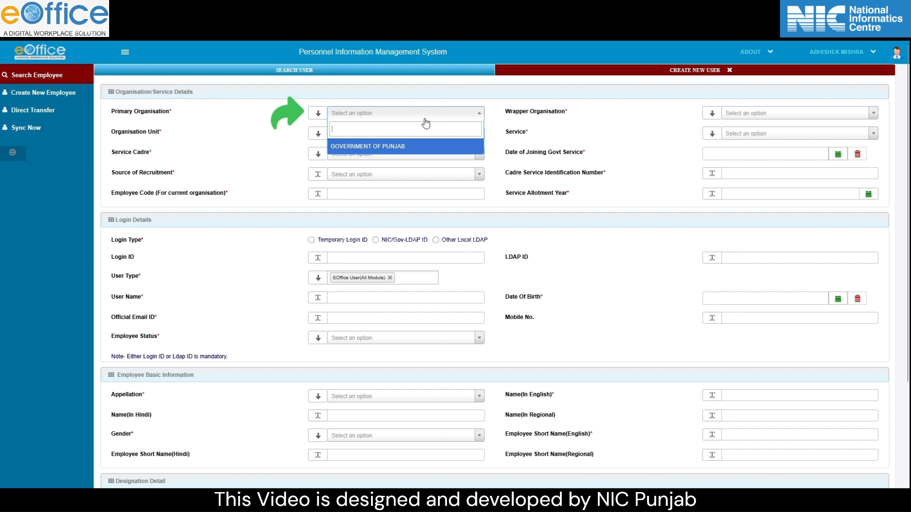
# - Set the organisation to GOVERNMENT OF PUNJAB / NATIONAL INFORMATICS CENTRE, unit ASIO Division 7
pyautogui.click(407, 148)
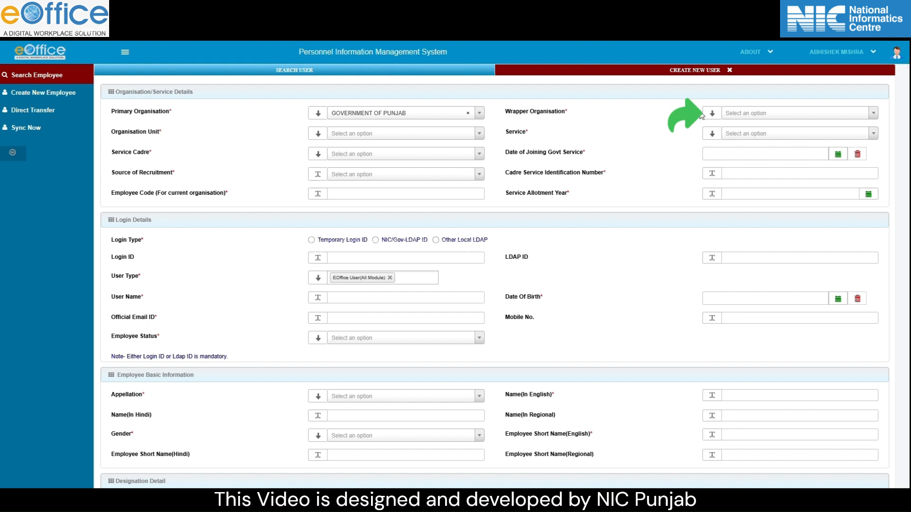
pyautogui.click(749, 115)
pyautogui.write('Nationa')
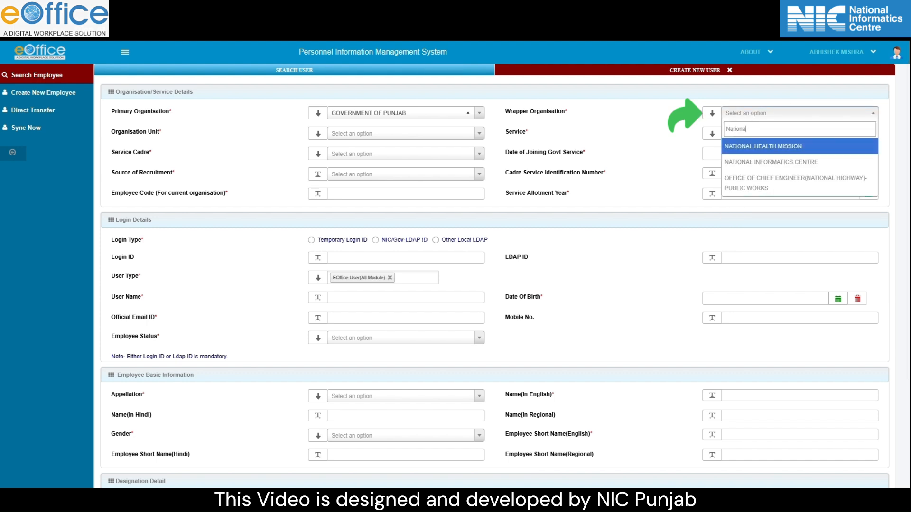
pyautogui.click(753, 163)
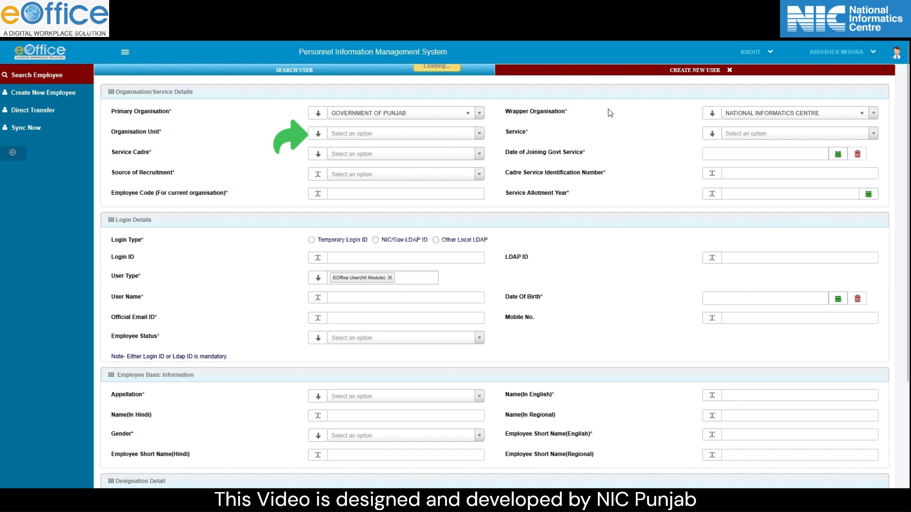
pyautogui.click(415, 135)
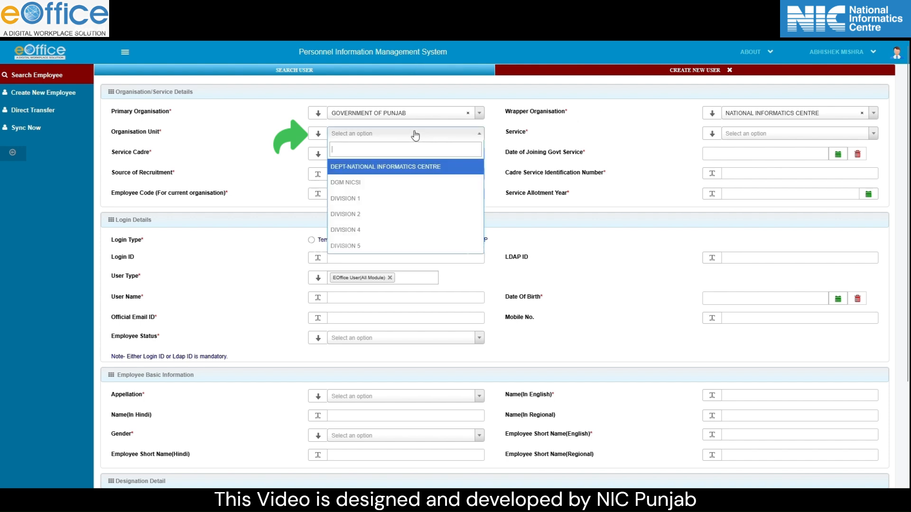
pyautogui.press('Down')
pyautogui.press('Down')
pyautogui.press('Down')
pyautogui.press('Down')
pyautogui.press('Down')
pyautogui.press('Down')
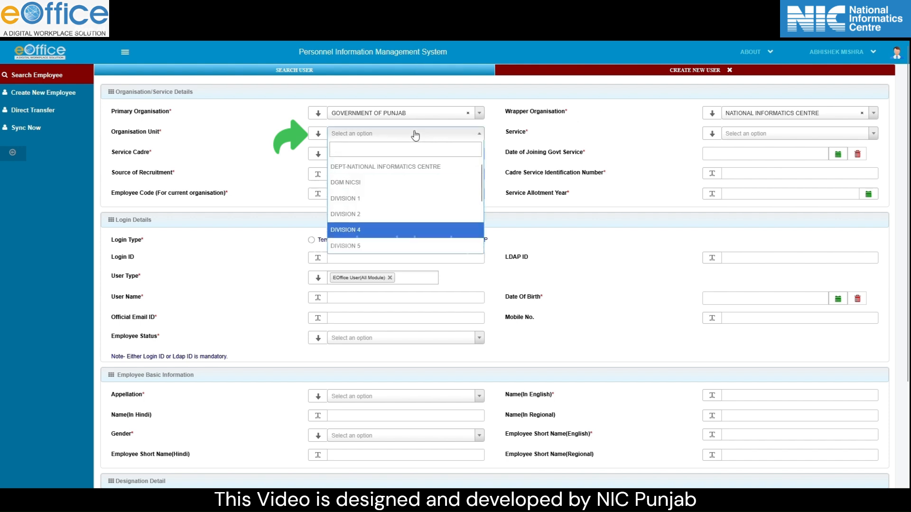
pyautogui.press('Down')
pyautogui.press('Down')
pyautogui.press('Down')
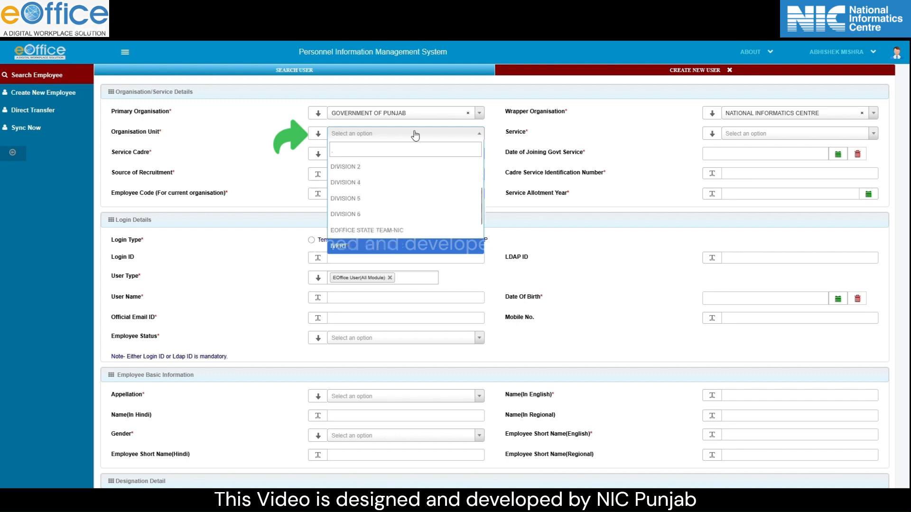
pyautogui.press('Return')
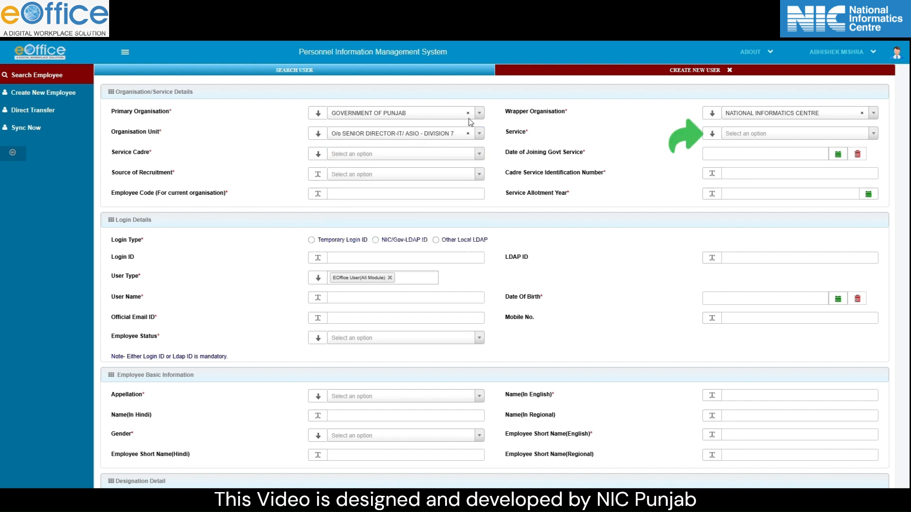
# - Set the service to NO SERVICE and the service cadre to OTHERS
pyautogui.click(746, 137)
pyautogui.write('no ser')
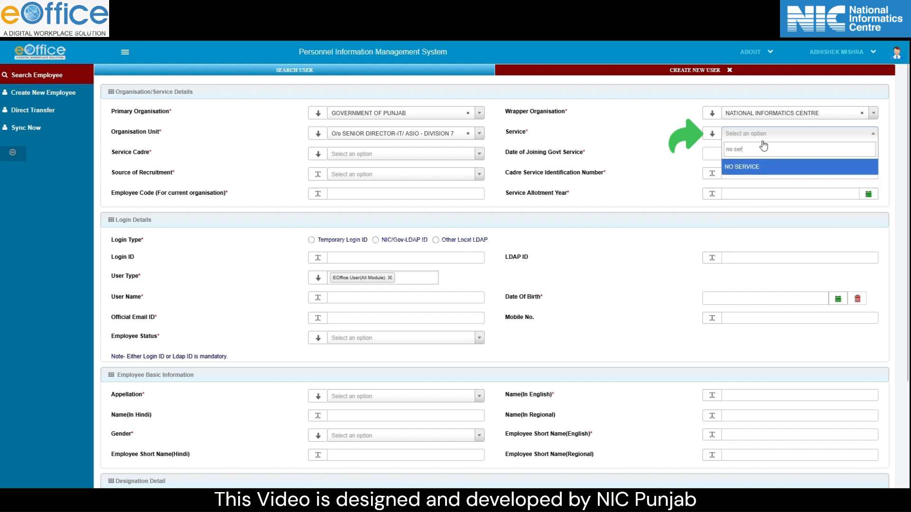
pyautogui.click(769, 166)
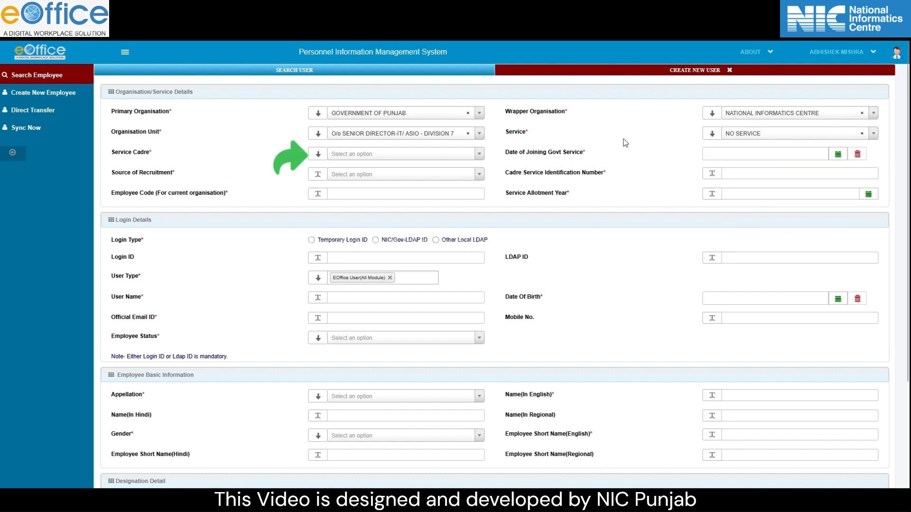
pyautogui.click(422, 157)
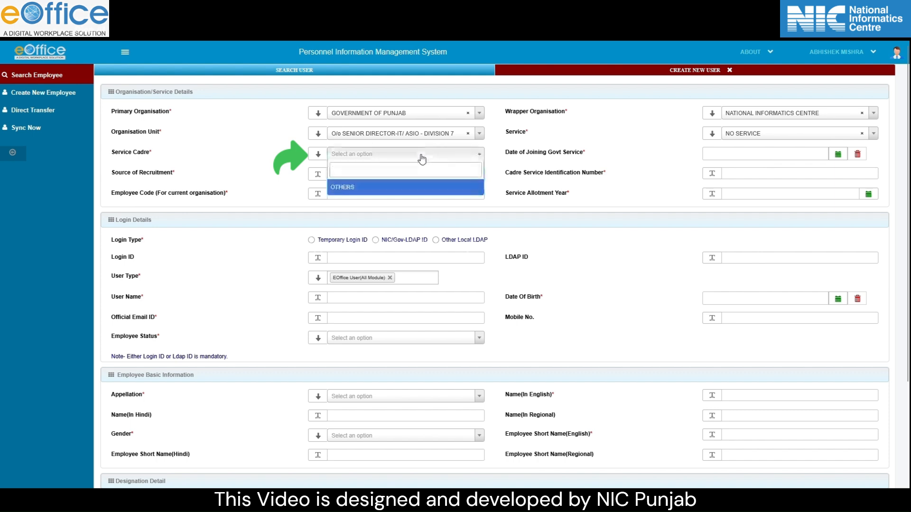
pyautogui.click(402, 192)
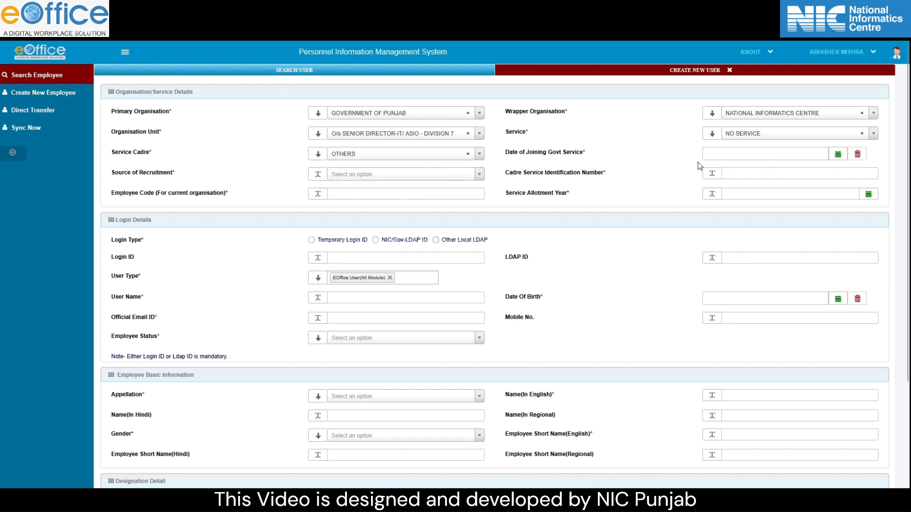
# - Set the joining date to 06/03/2025 and source of recruitment to DIRECT
pyautogui.click(838, 156)
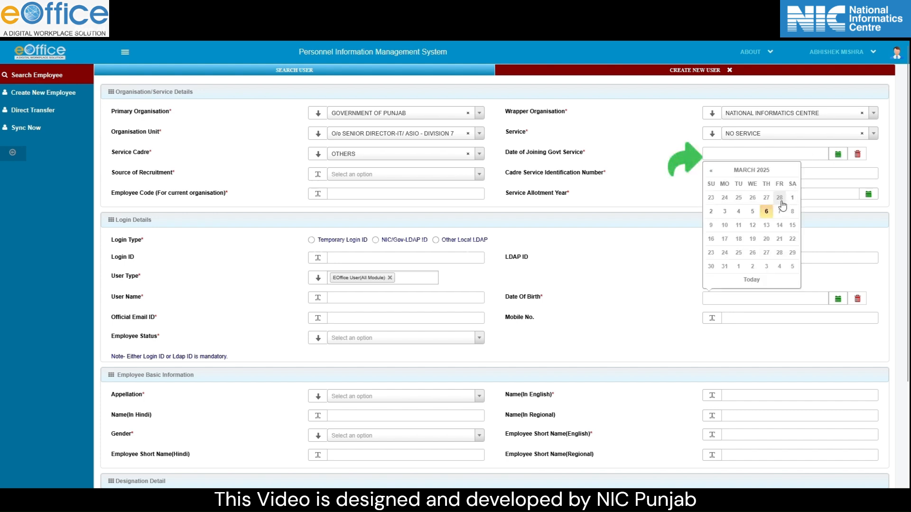
pyautogui.click(766, 212)
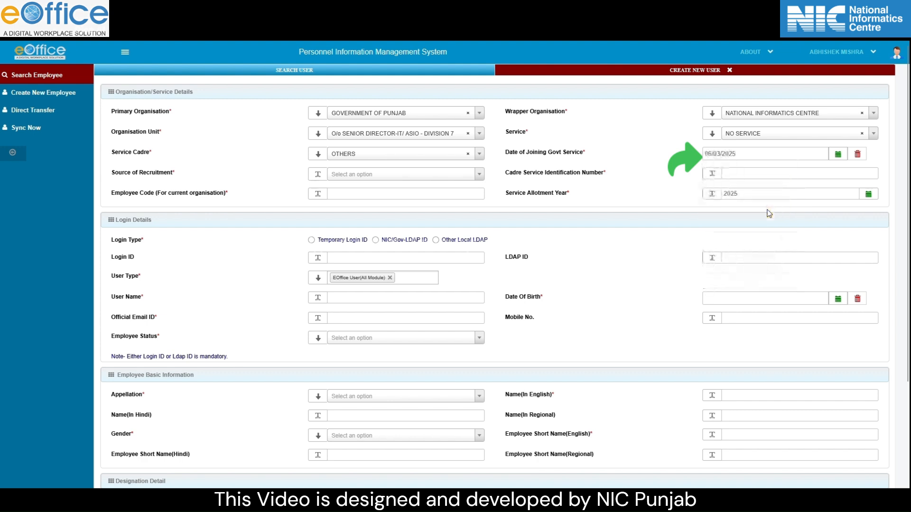
pyautogui.click(442, 175)
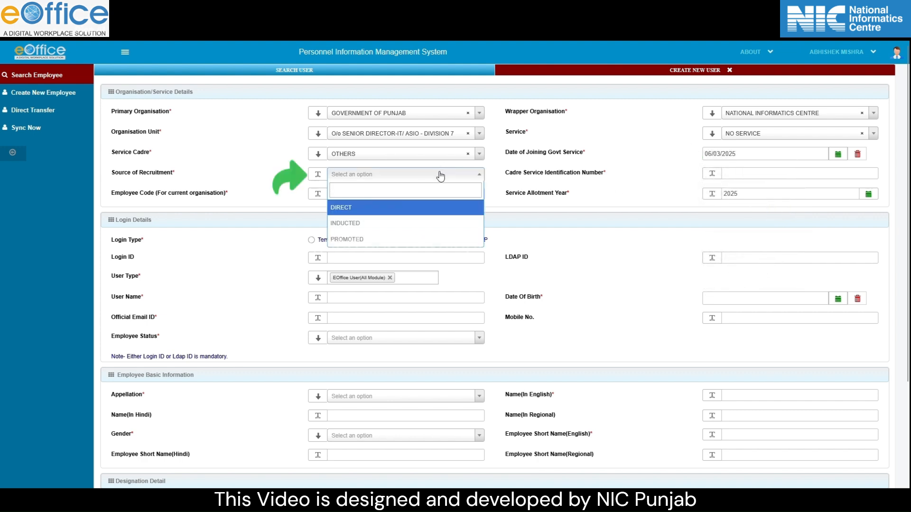
pyautogui.click(397, 207)
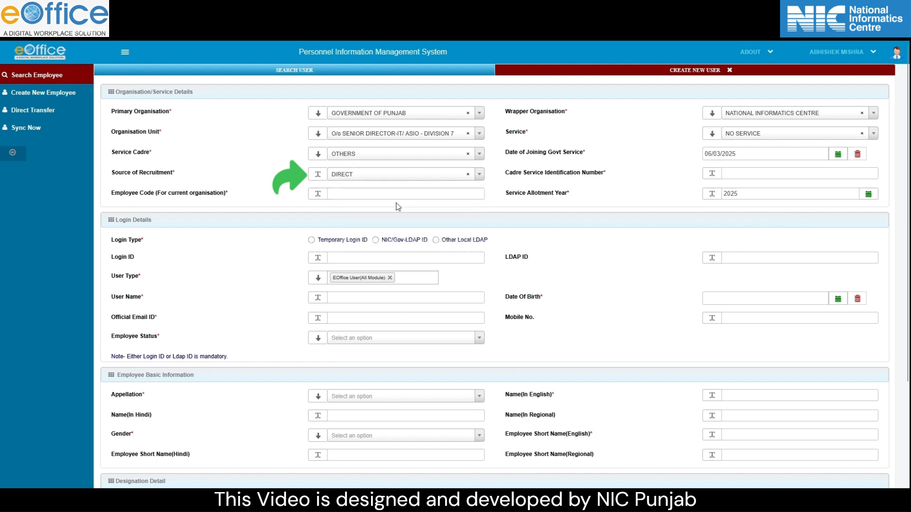
# - Enter cadre service ID ASI2025, the employee code, and service allotment year 2025
pyautogui.click(740, 172)
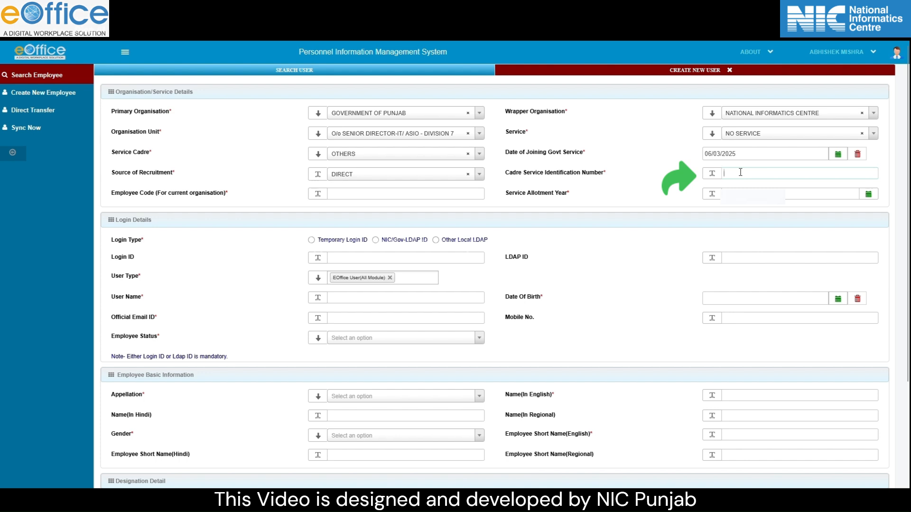
pyautogui.write('ASI2025')
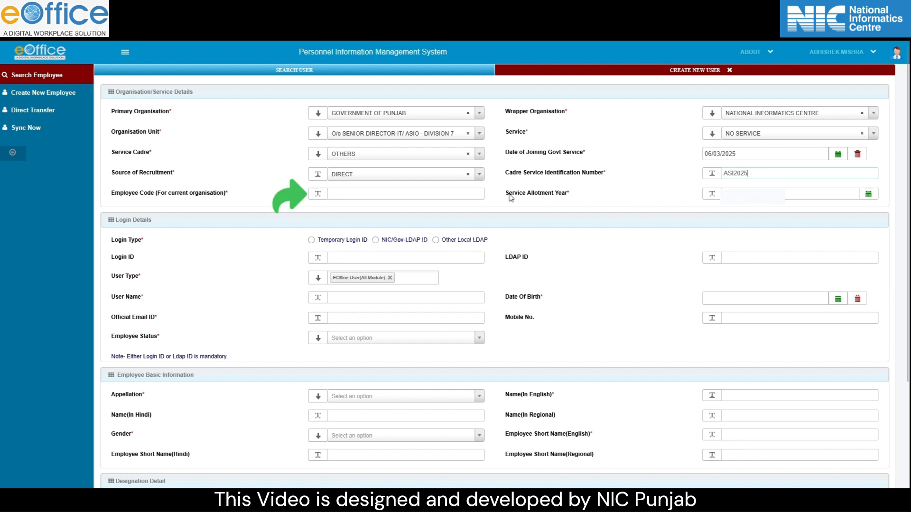
pyautogui.click(451, 193)
pyautogui.write('ASI')
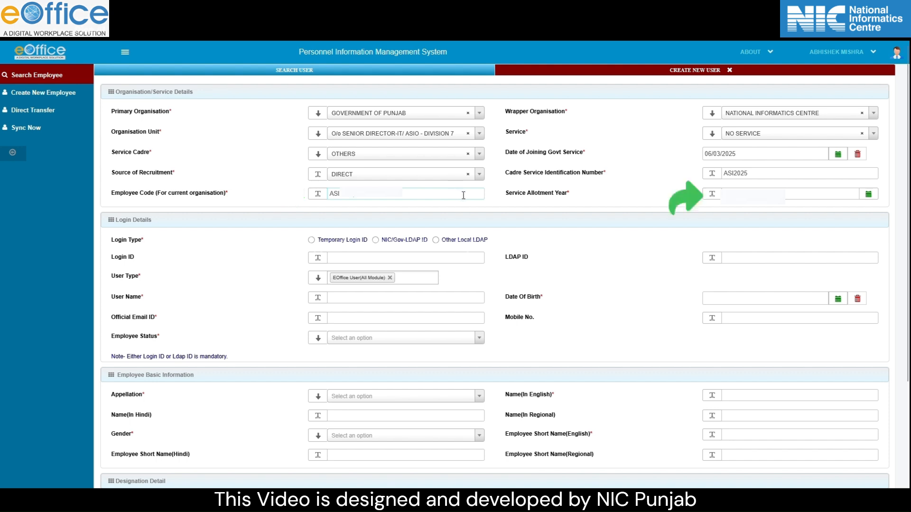
pyautogui.click(747, 189)
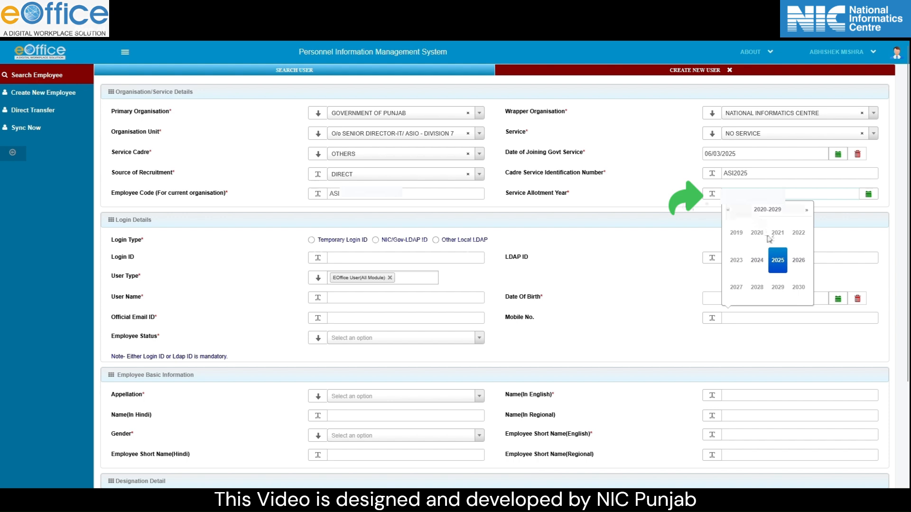
pyautogui.click(778, 265)
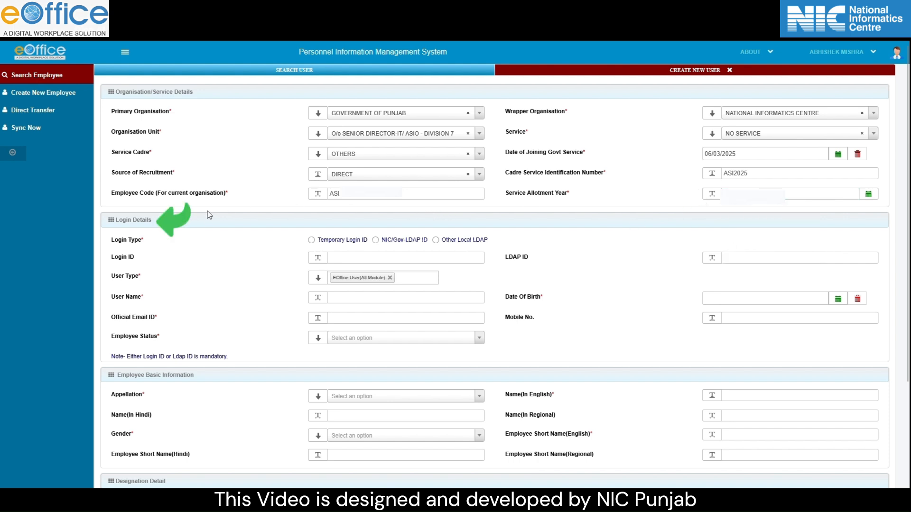
# - Choose NIC/Gov-LDAP ID login type and enter the employee's login ID and user name
pyautogui.click(376, 240)
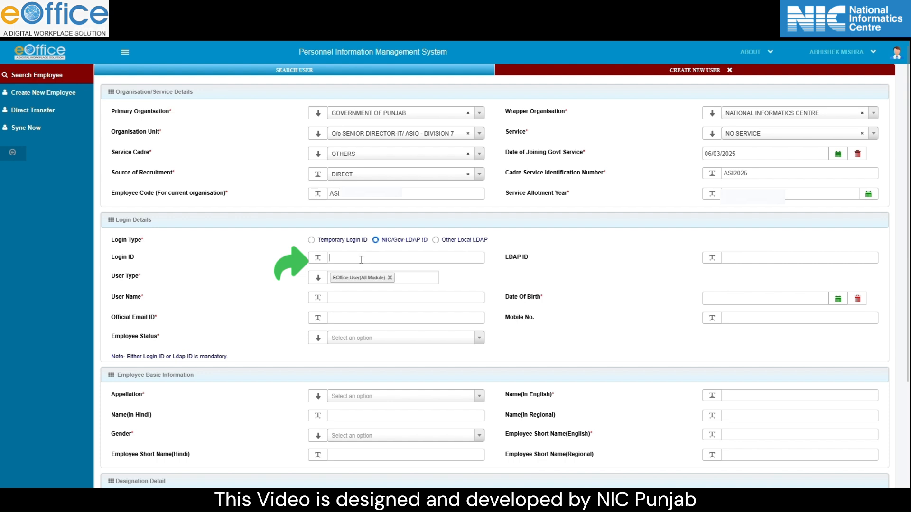
pyautogui.write('sameer.0123')
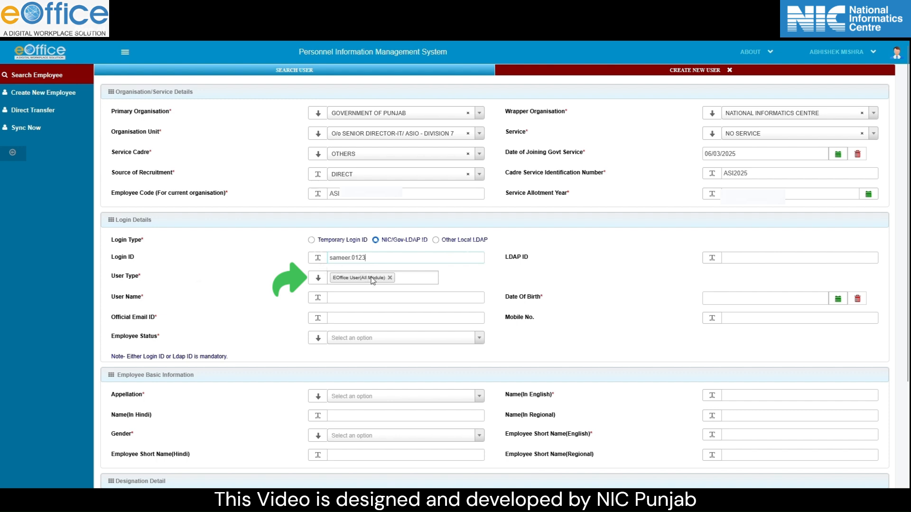
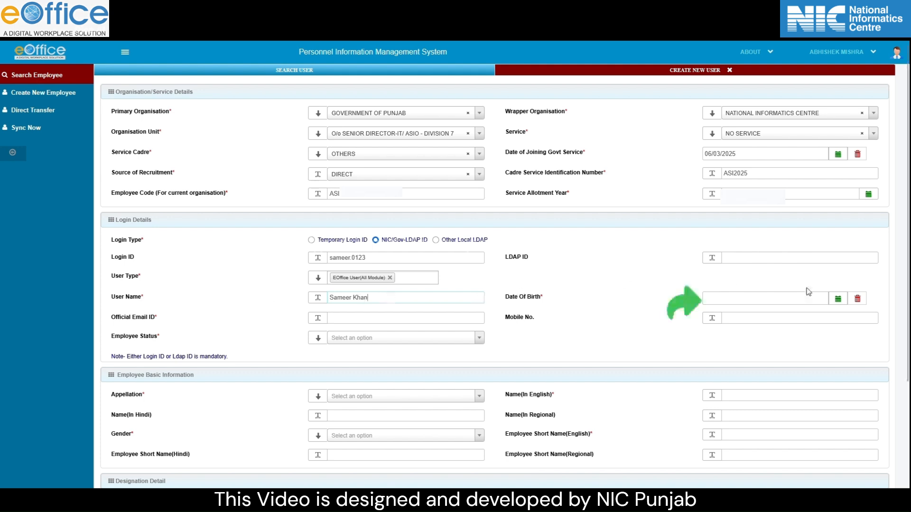
pyautogui.click(837, 299)
pyautogui.click(739, 172)
pyautogui.click(709, 173)
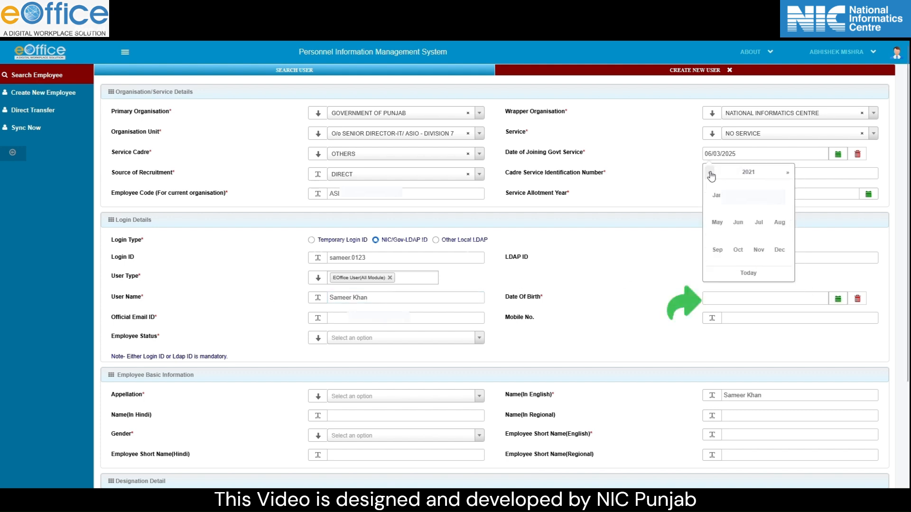
pyautogui.click(740, 174)
pyautogui.click(710, 174)
pyautogui.click(710, 174)
pyautogui.click(711, 176)
pyautogui.click(759, 251)
pyautogui.click(738, 196)
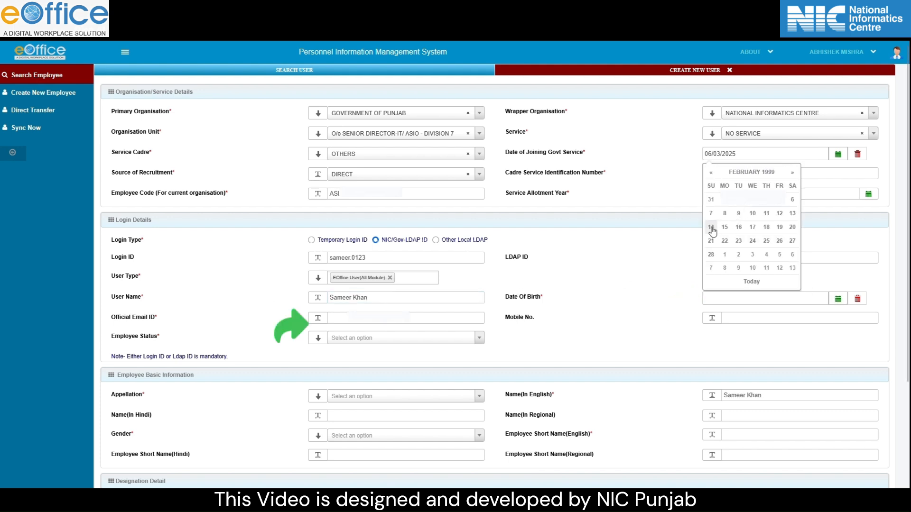
pyautogui.click(711, 229)
# - Fill in the official e-mail and mobile number, and set employee status to CONTRACTUAL
pyautogui.click(387, 318)
pyautogui.write('samee')
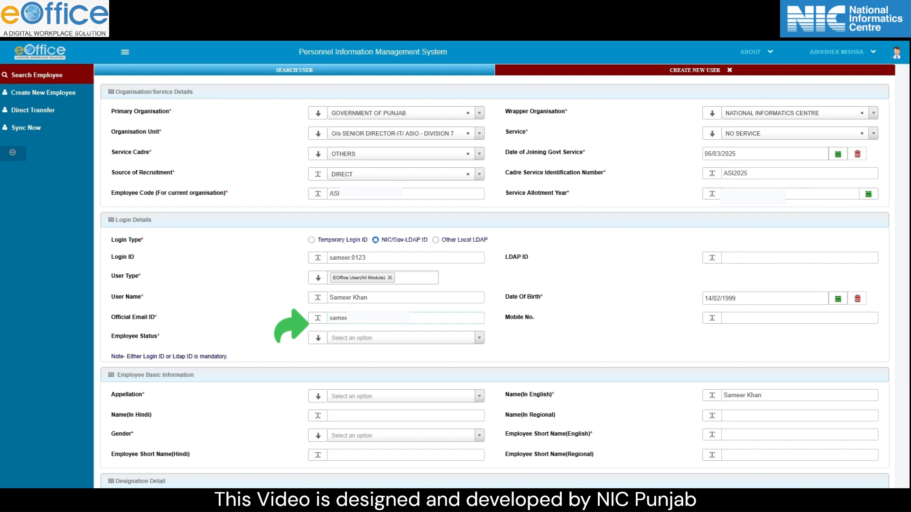
pyautogui.click(758, 318)
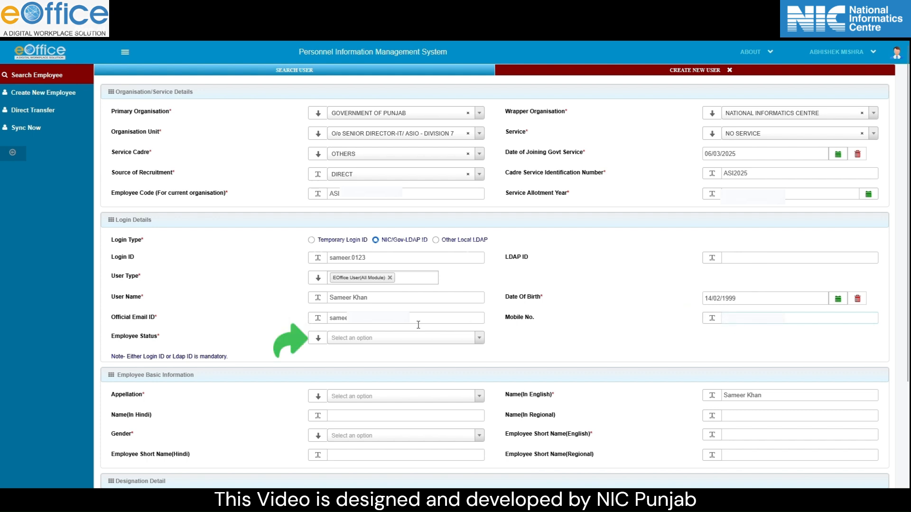
pyautogui.click(396, 338)
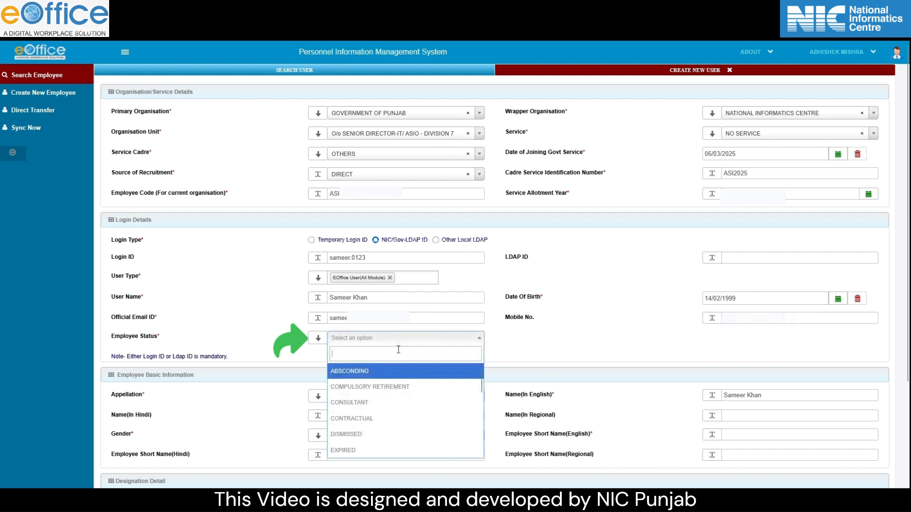
pyautogui.click(393, 418)
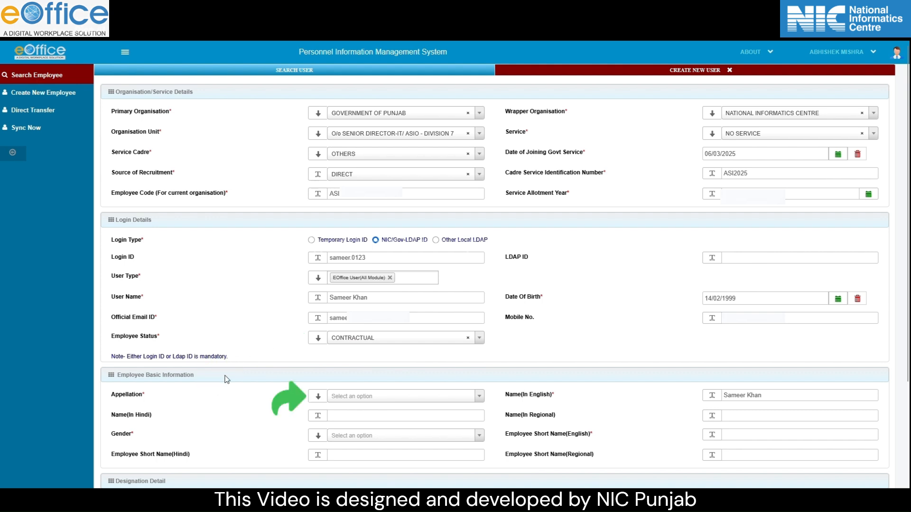
# - Set appellation to Mr. and fill in the employee's Hindi and regional names
pyautogui.click(360, 399)
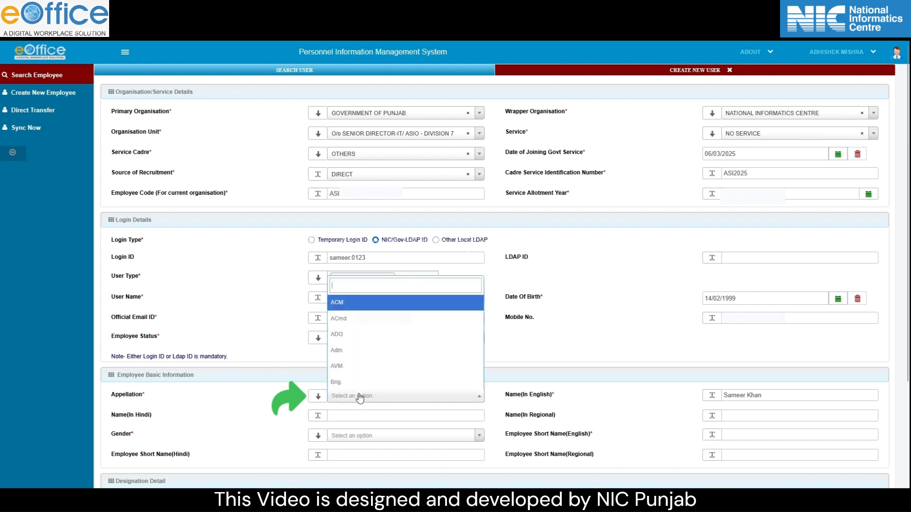
pyautogui.write('mr')
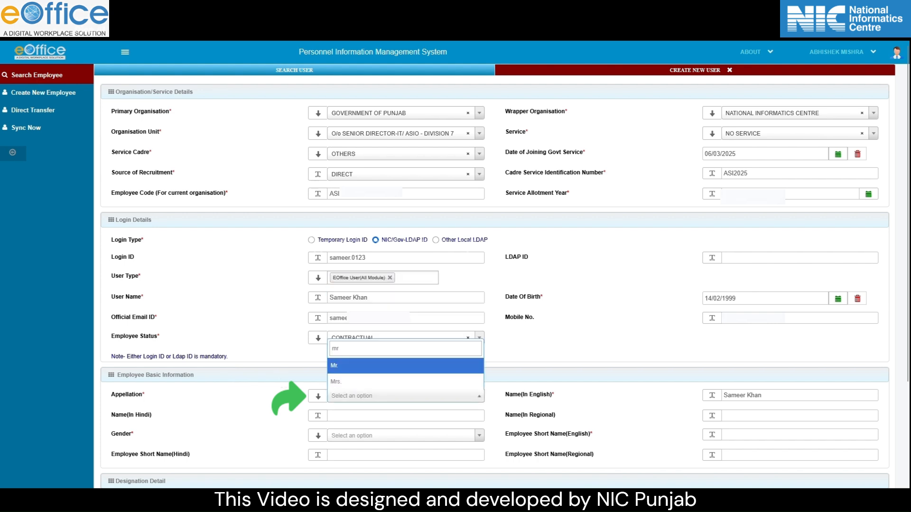
pyautogui.click(373, 367)
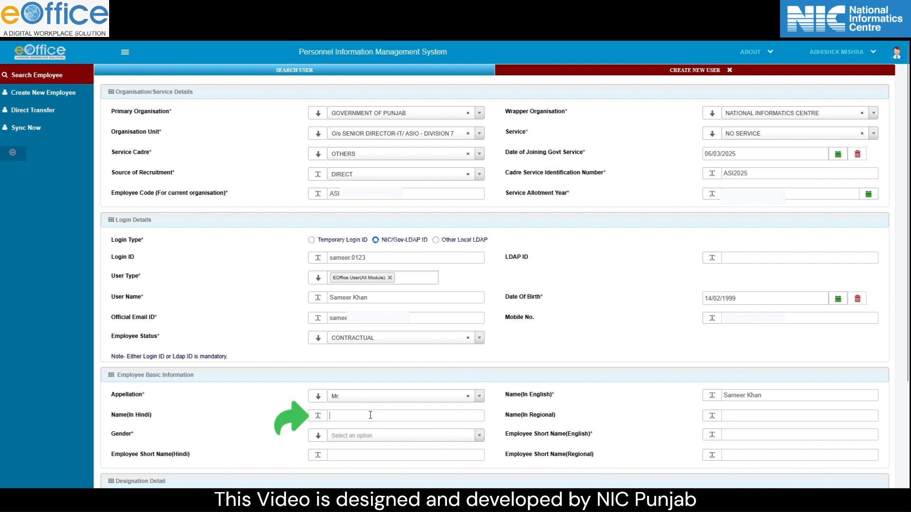
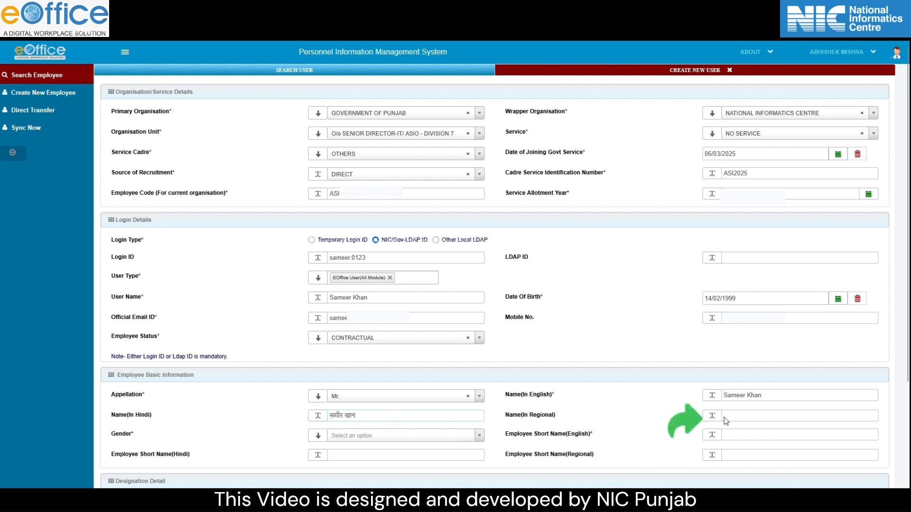
pyautogui.click(740, 417)
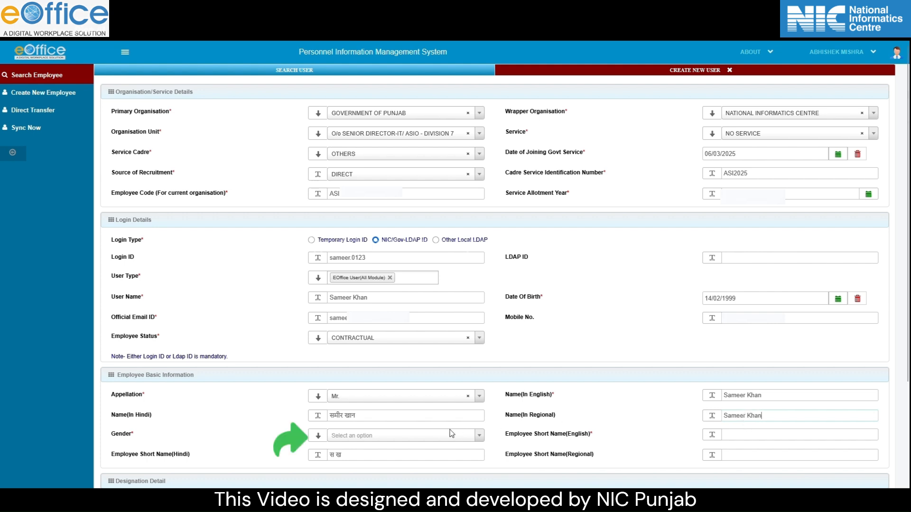
# - Set gender to MALE and enter the English short name
pyautogui.click(421, 436)
pyautogui.click(413, 403)
pyautogui.click(726, 435)
pyautogui.write('S K')
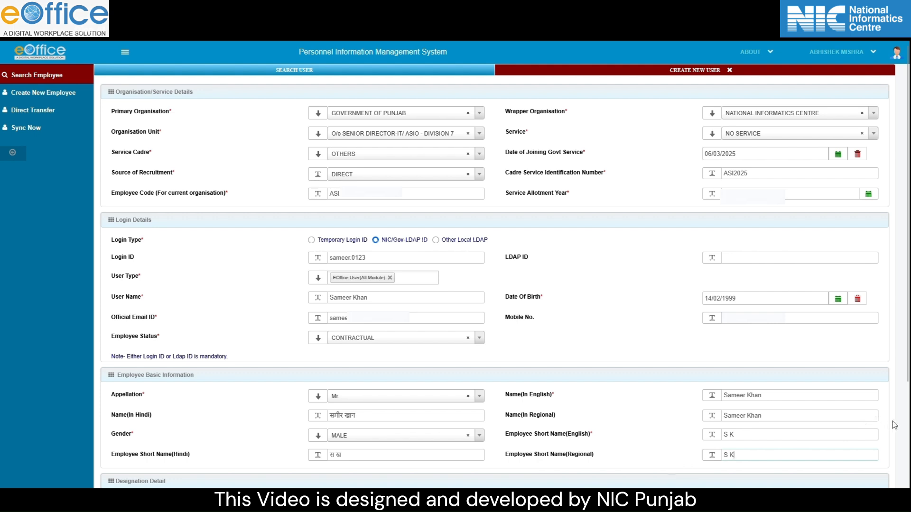
# - Set the designation to PROGRAMMER with appointment type CONTRACT BASIS
pyautogui.scroll(-3, 876, 444)
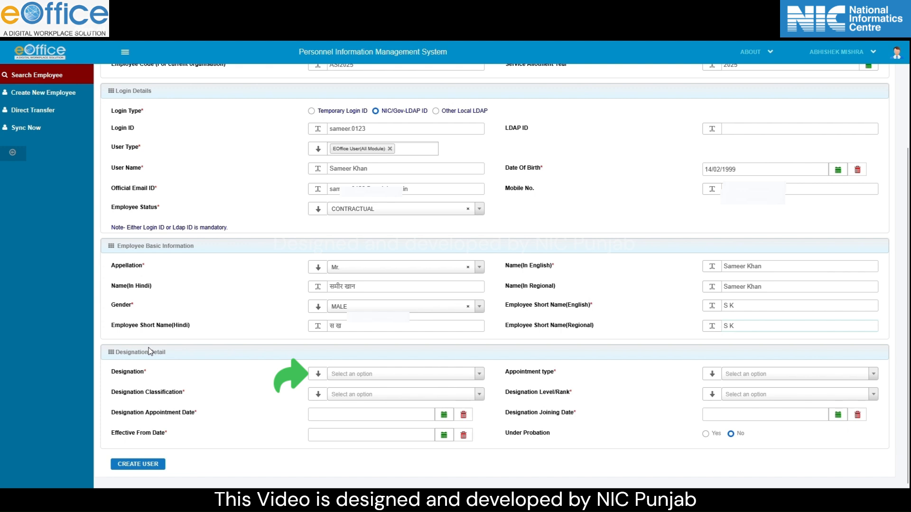
pyautogui.click(332, 373)
pyautogui.write('progra')
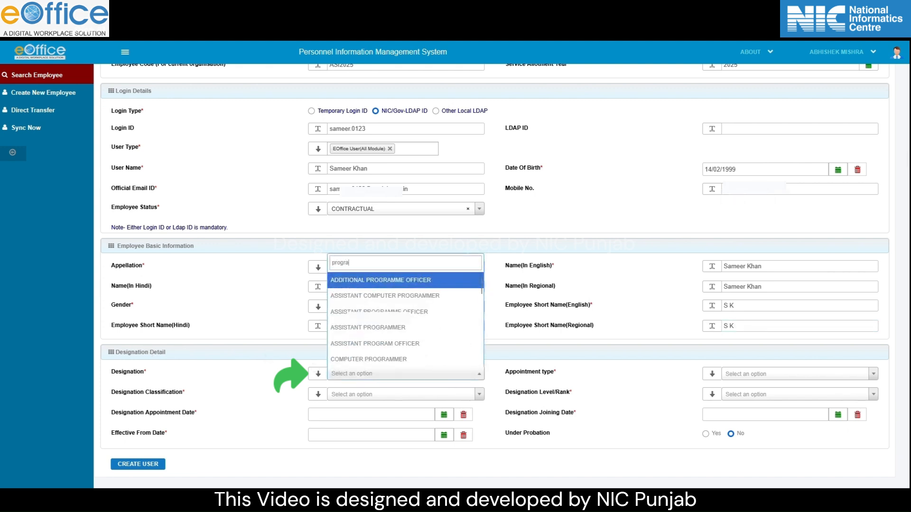
pyautogui.write('mmer')
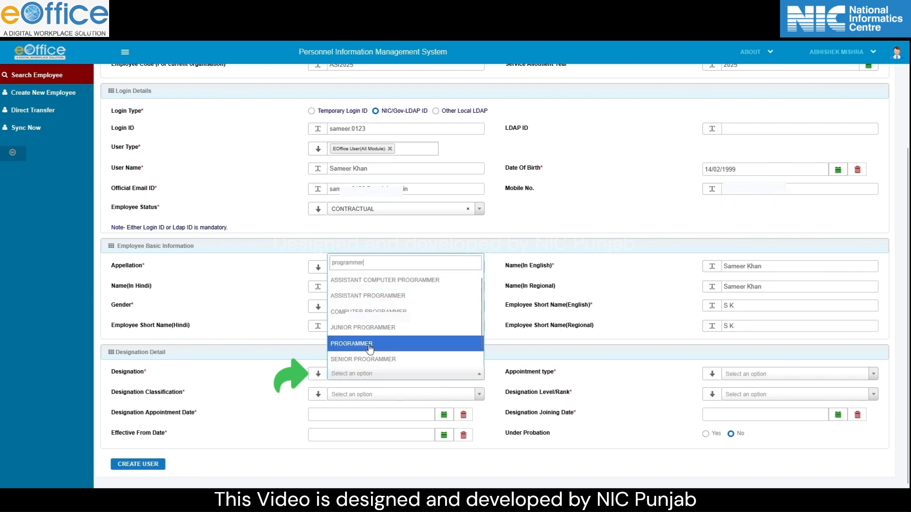
pyautogui.click(415, 341)
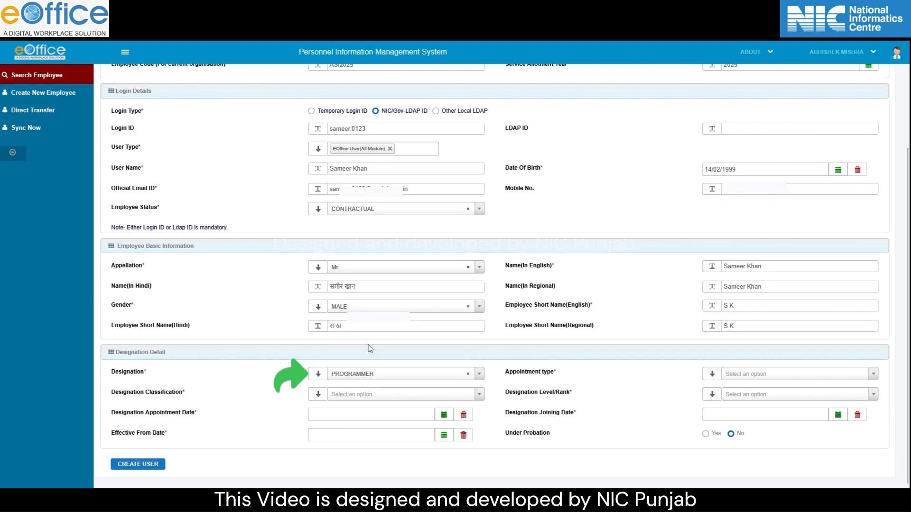
pyautogui.click(738, 377)
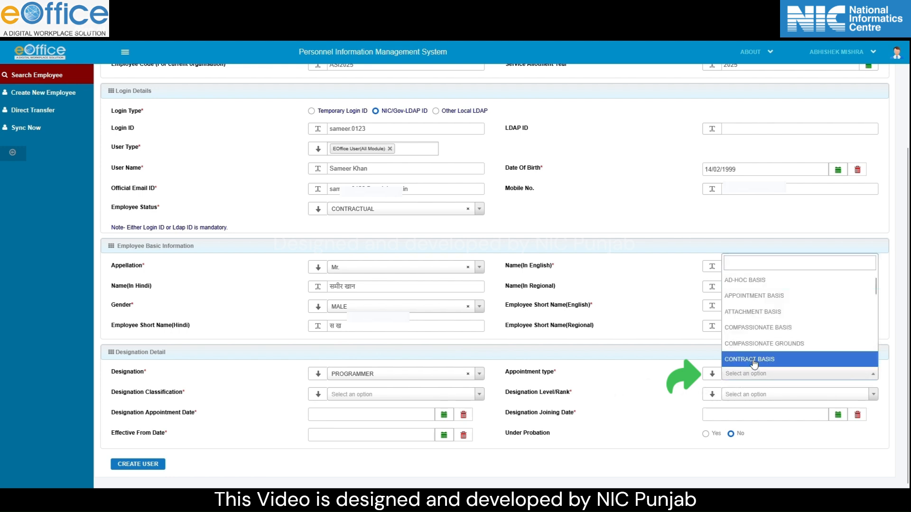
pyautogui.click(754, 362)
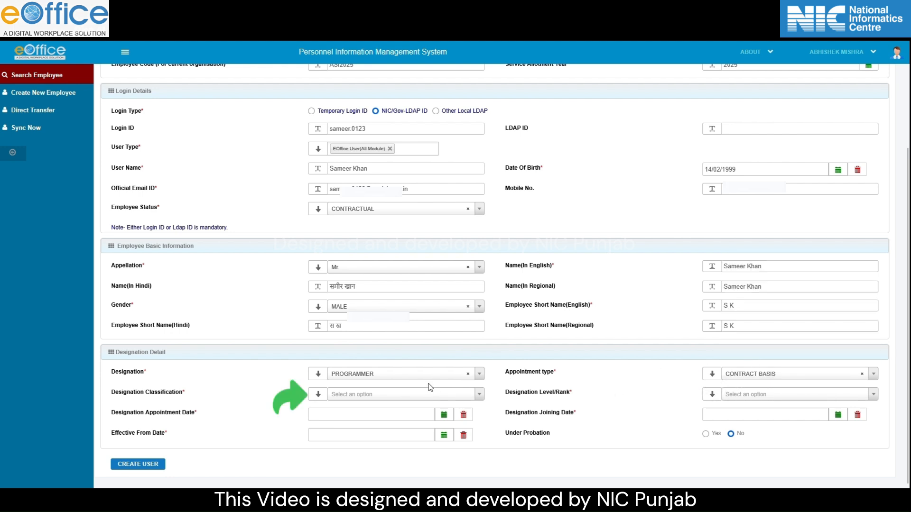
# - Set designation classification to OTHERS and level/rank to NOT AVAILABLE
pyautogui.click(393, 395)
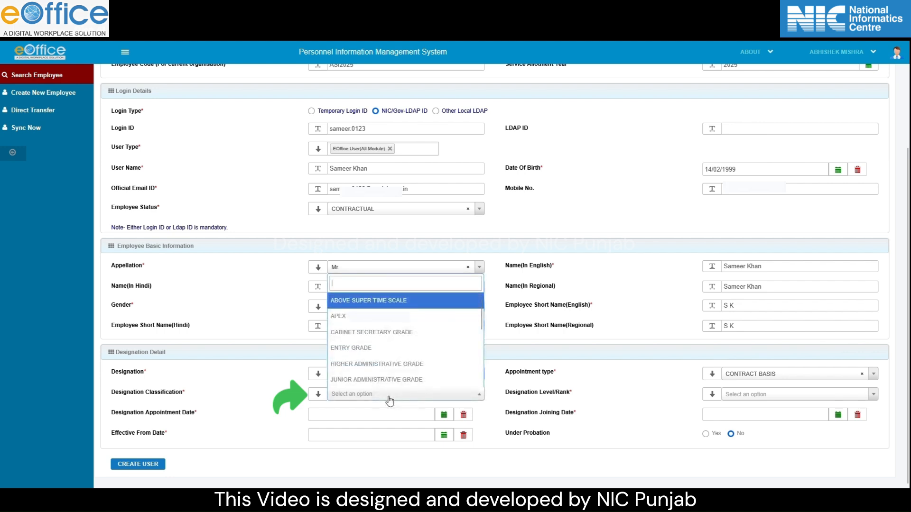
pyautogui.write('oth')
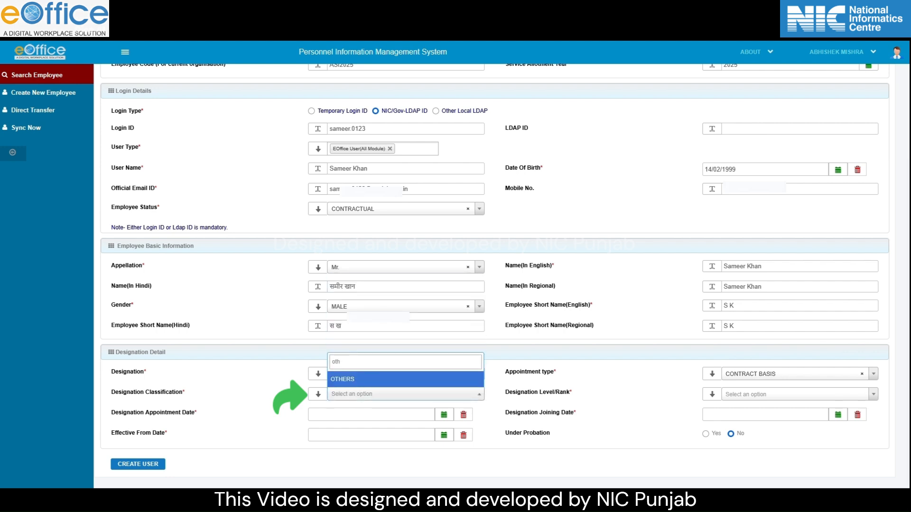
pyautogui.click(409, 384)
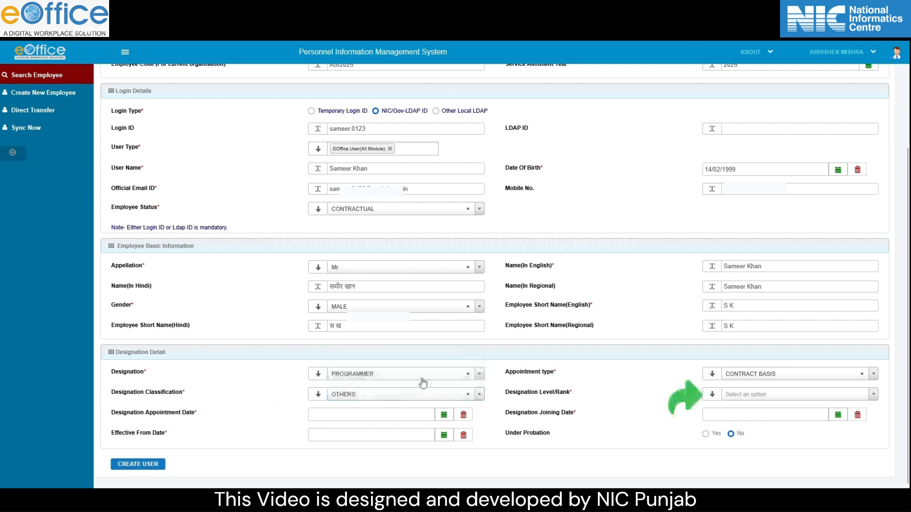
pyautogui.click(755, 395)
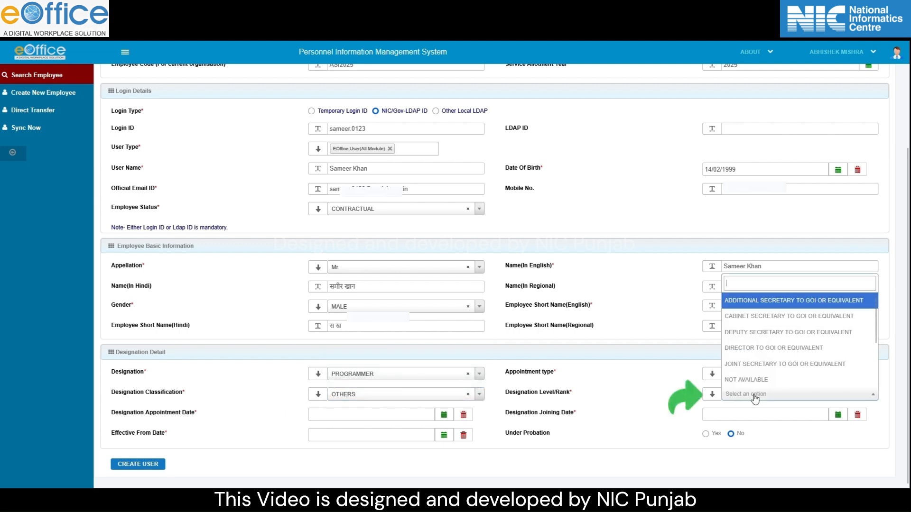
pyautogui.click(752, 379)
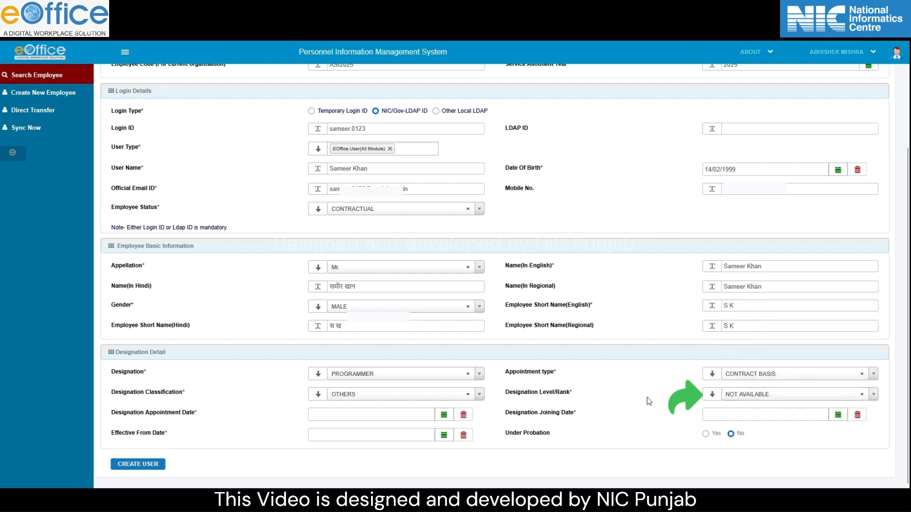
# - Set designation dates to 06/03/2025, create the user and dismiss the success alert
pyautogui.click(418, 413)
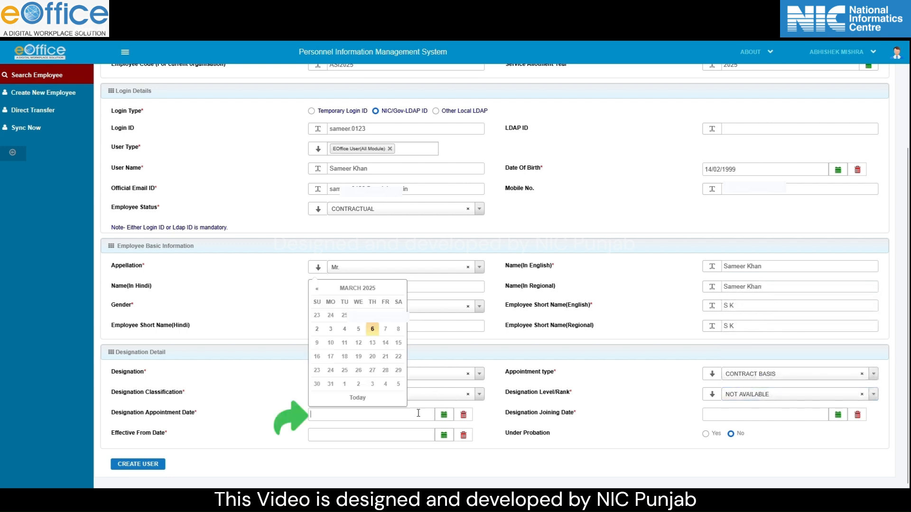
pyautogui.click(372, 329)
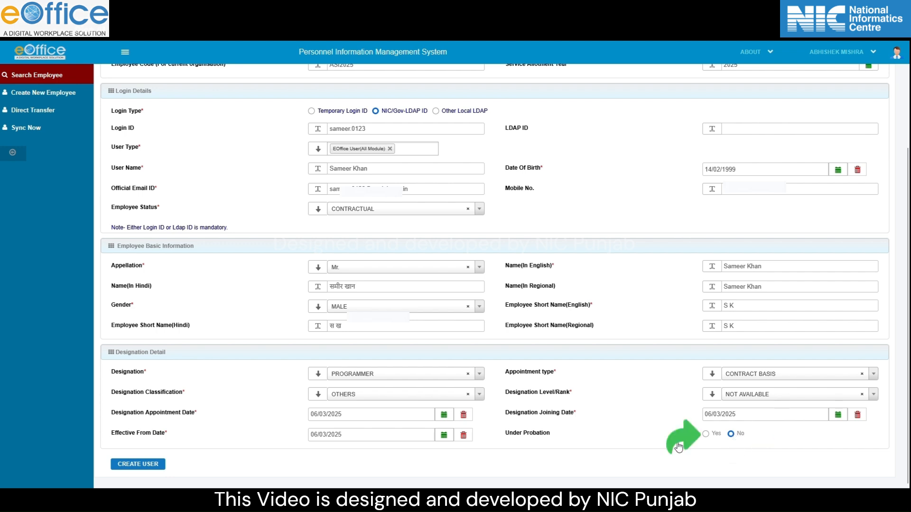
pyautogui.click(156, 467)
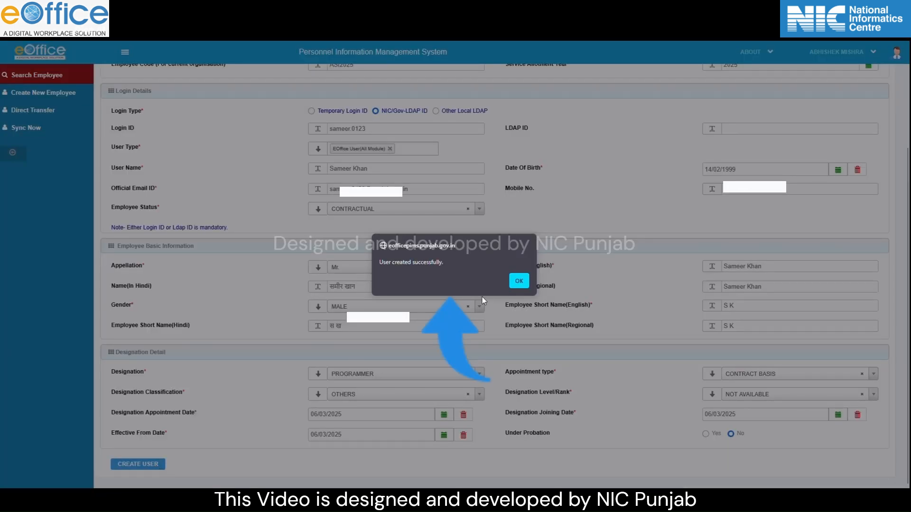
pyautogui.click(521, 280)
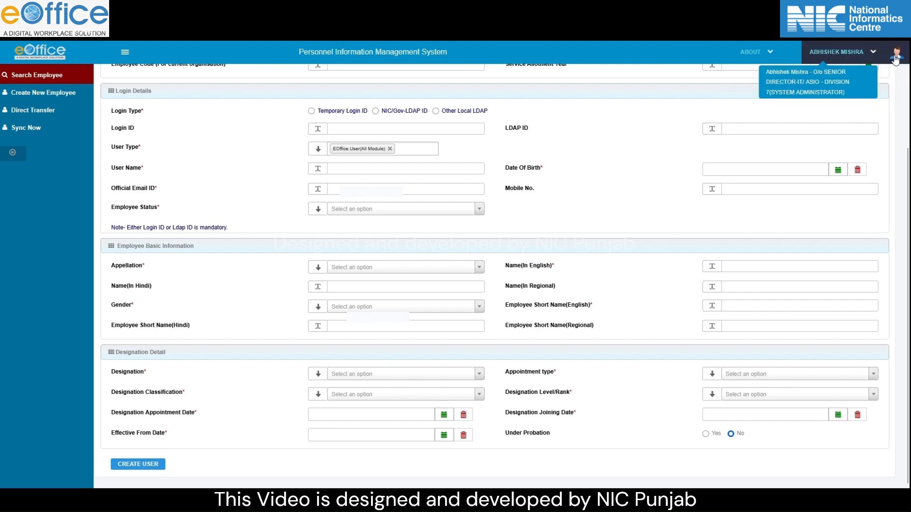
# - Switch to the POST ADMIN role and go to Post Echelon > Post Structure
pyautogui.click(873, 52)
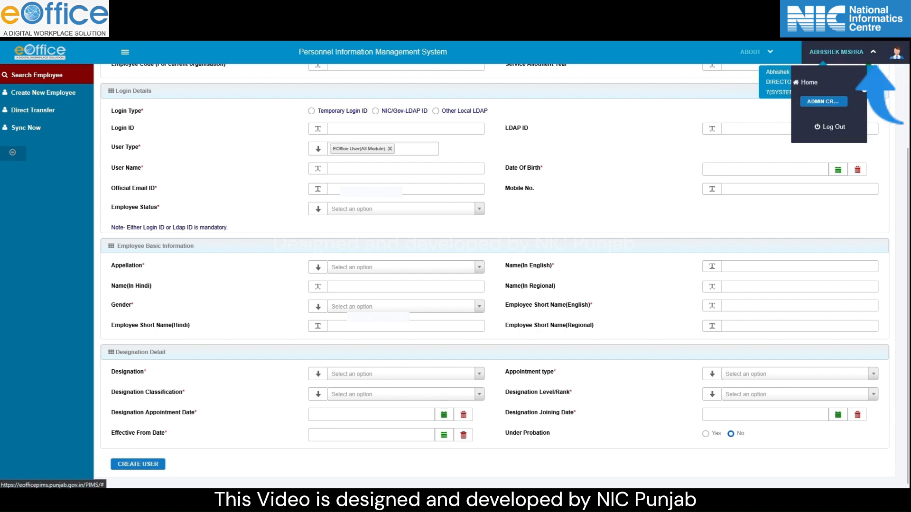
pyautogui.click(835, 103)
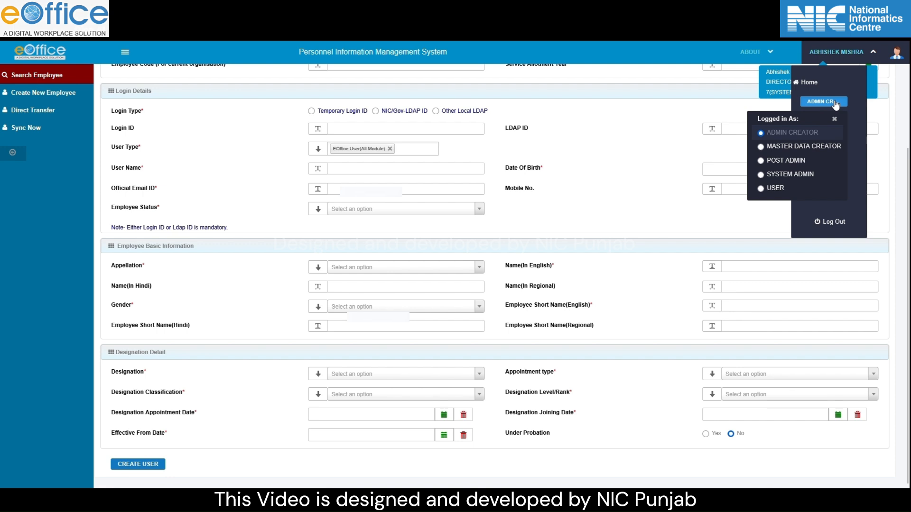
pyautogui.click(784, 161)
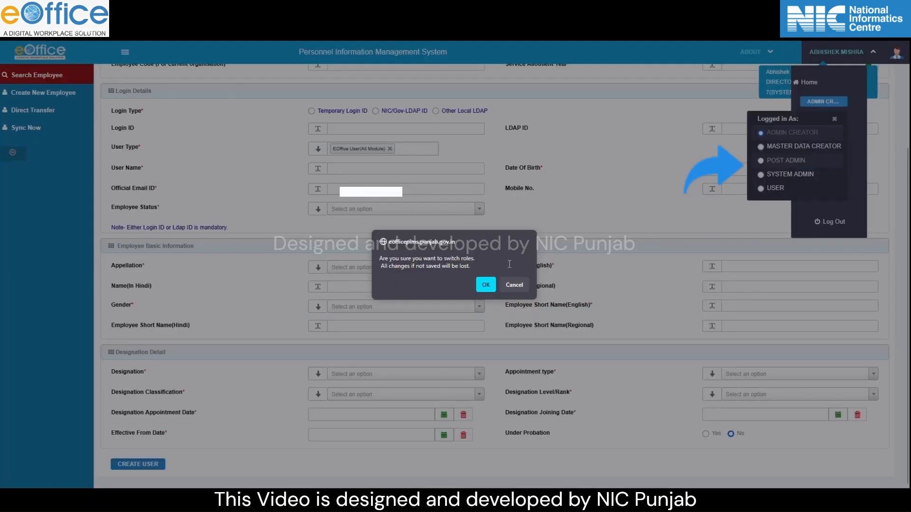
pyautogui.click(483, 287)
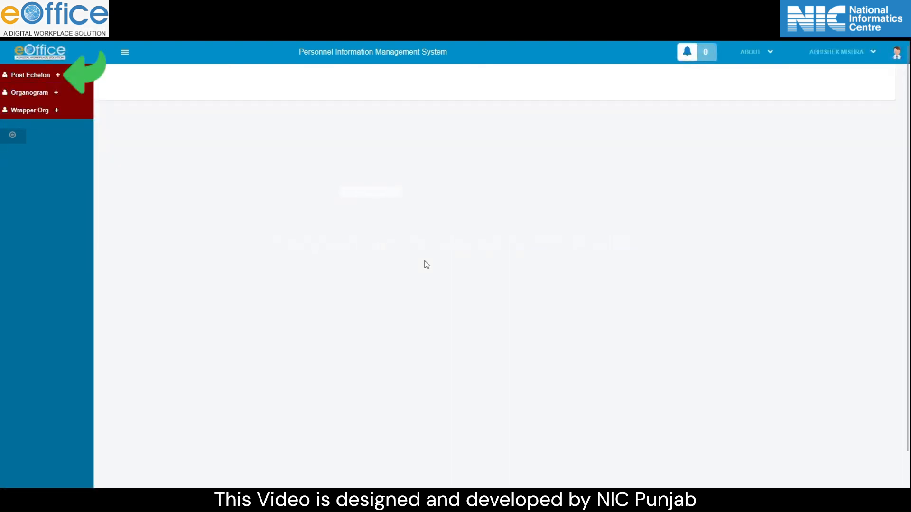
pyautogui.click(58, 76)
pyautogui.click(45, 98)
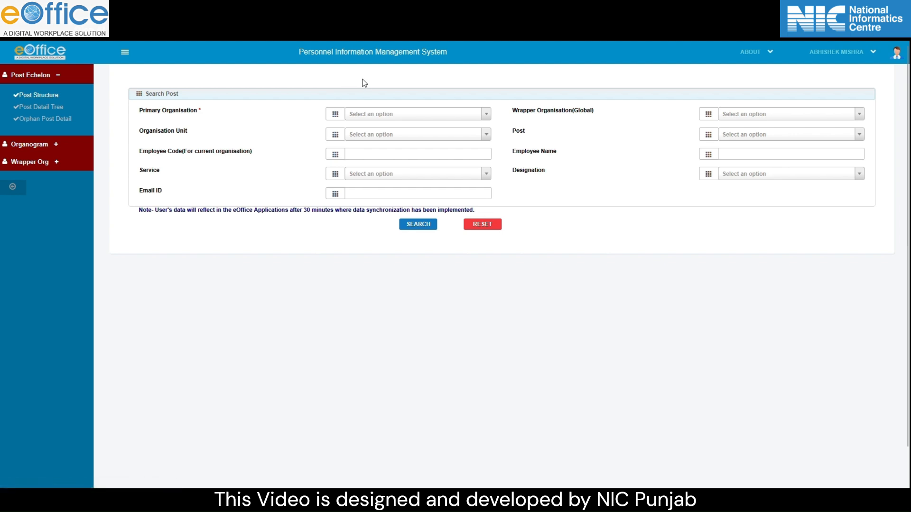
# - Search posts under GOVERNMENT OF PUNJAB / NATIONAL INFORMATICS CENTRE by the employee's name
pyautogui.click(385, 116)
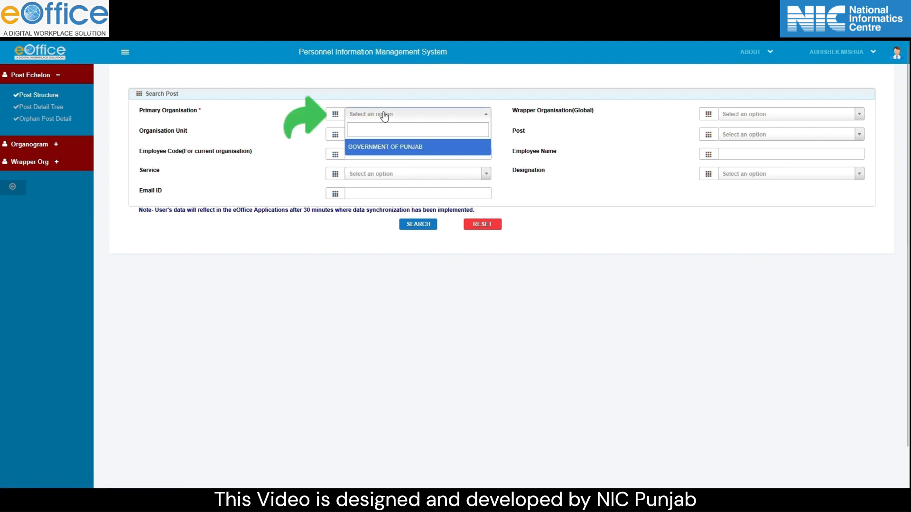
pyautogui.click(408, 147)
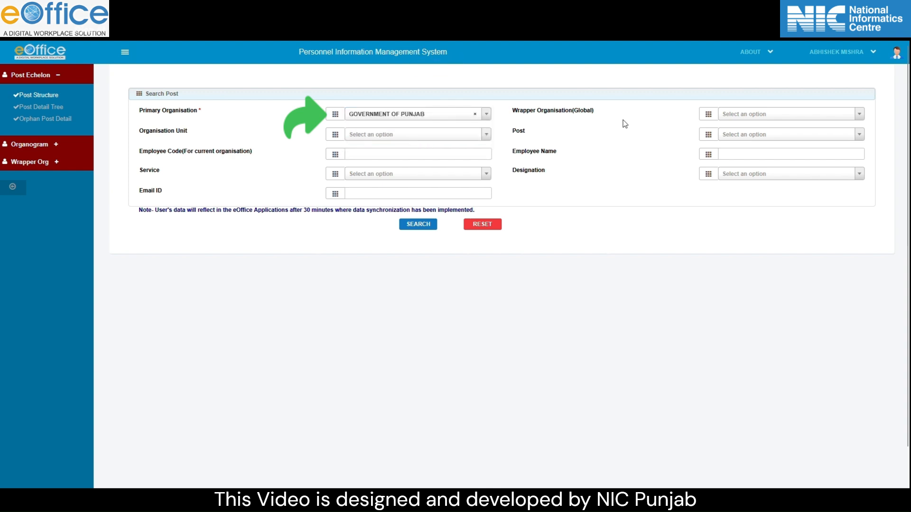
pyautogui.click(747, 116)
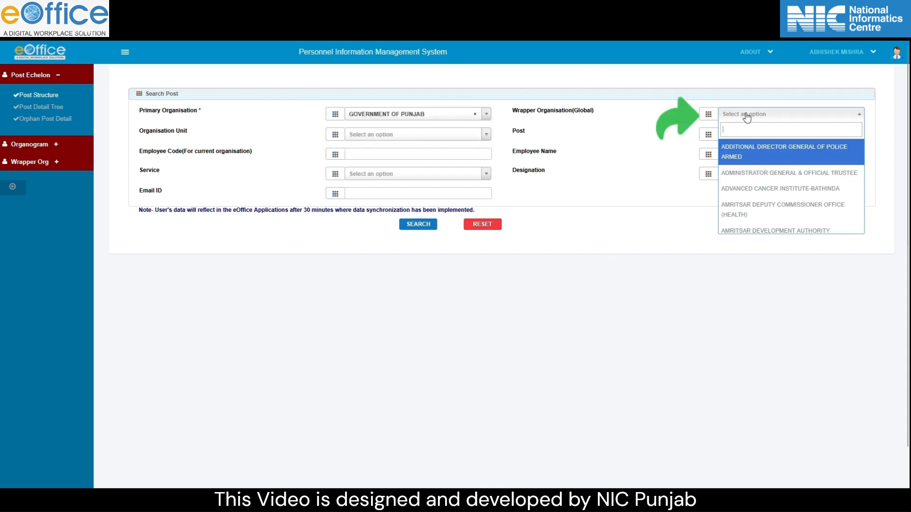
pyautogui.write('Natio')
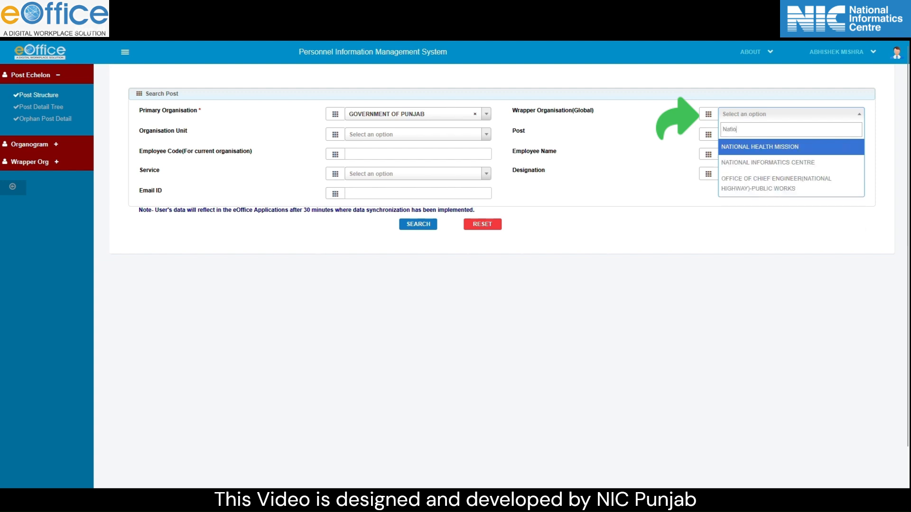
pyautogui.click(754, 163)
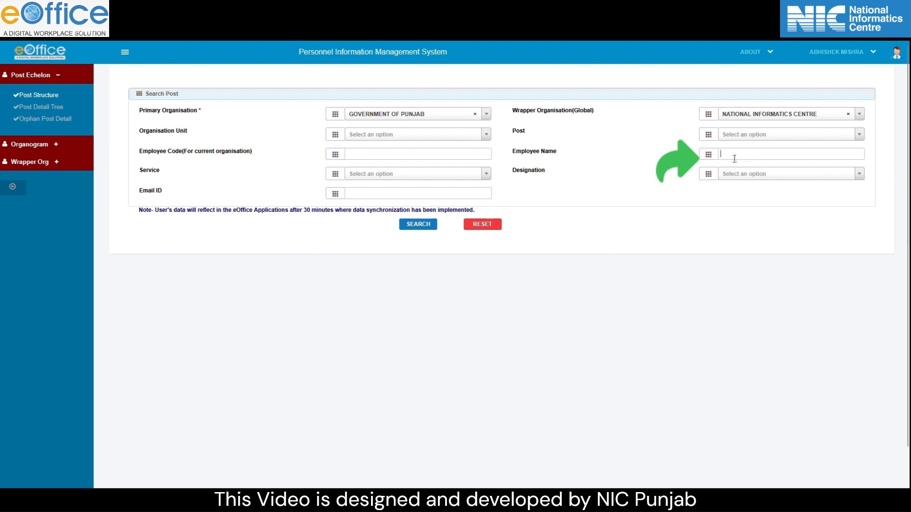
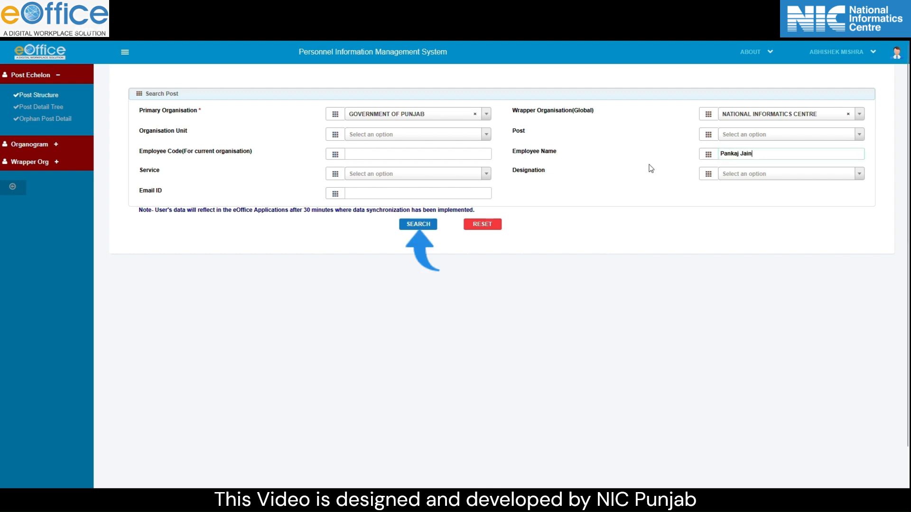
pyautogui.click(427, 228)
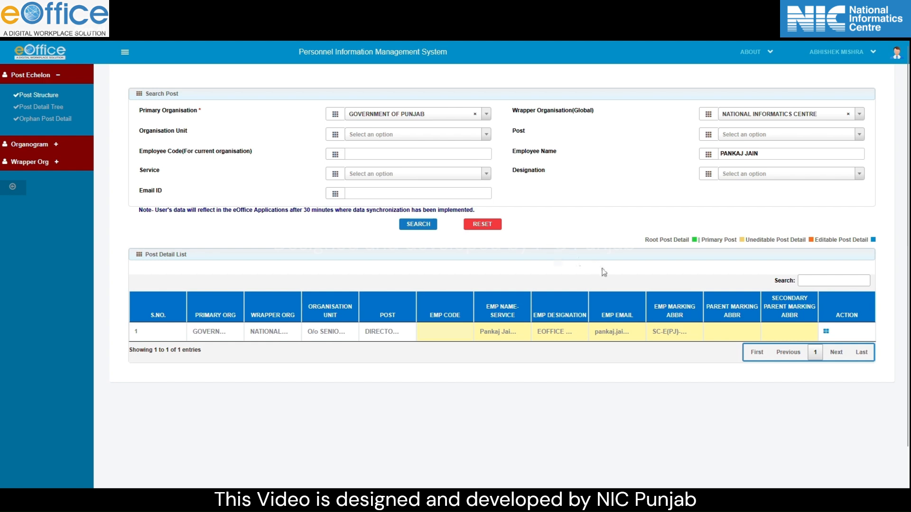
# - Save a PROGRAMMER (DR) child post under DIRECTOR-IT, rank NOT AVAILABLE, category SOFT AREA POST
pyautogui.click(827, 334)
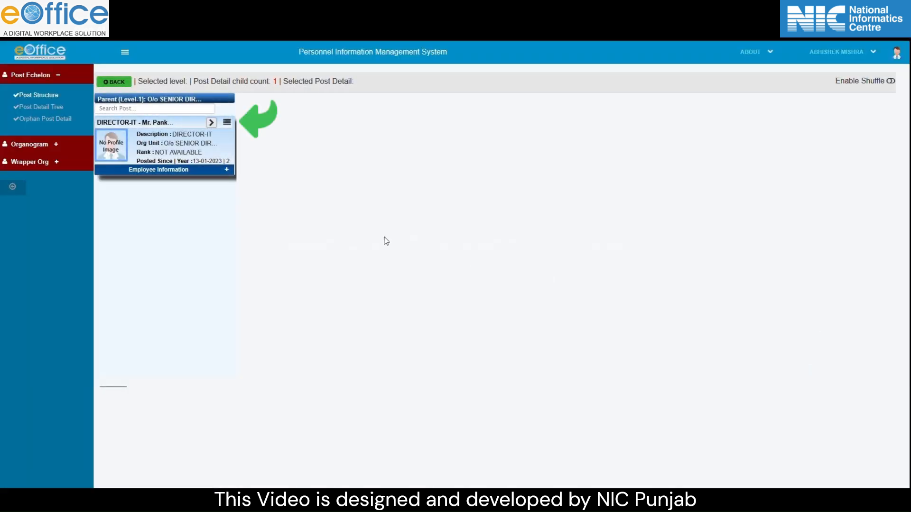
pyautogui.click(227, 123)
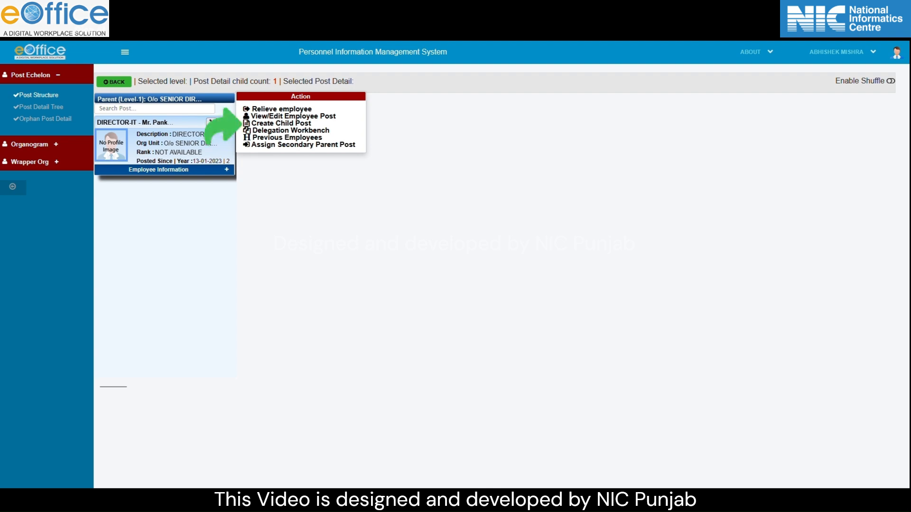
pyautogui.click(262, 123)
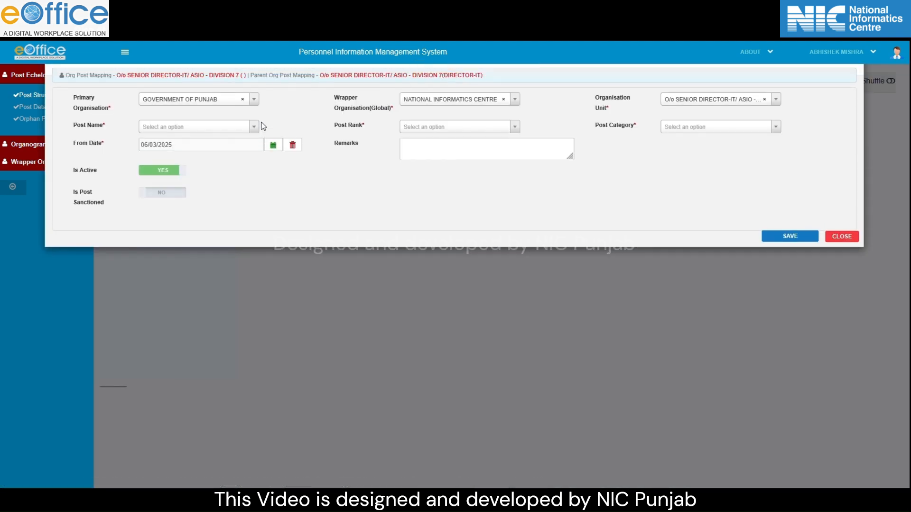
pyautogui.click(188, 128)
pyautogui.write('Programmer')
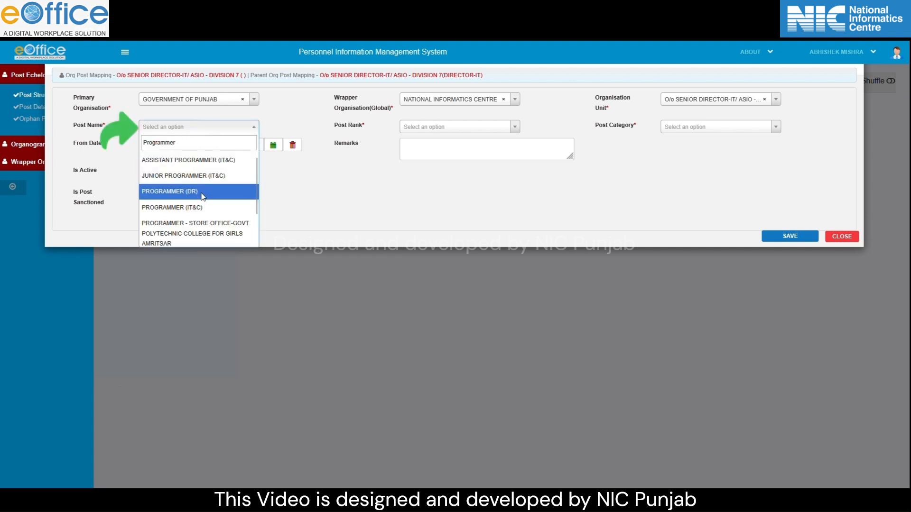
pyautogui.click(202, 195)
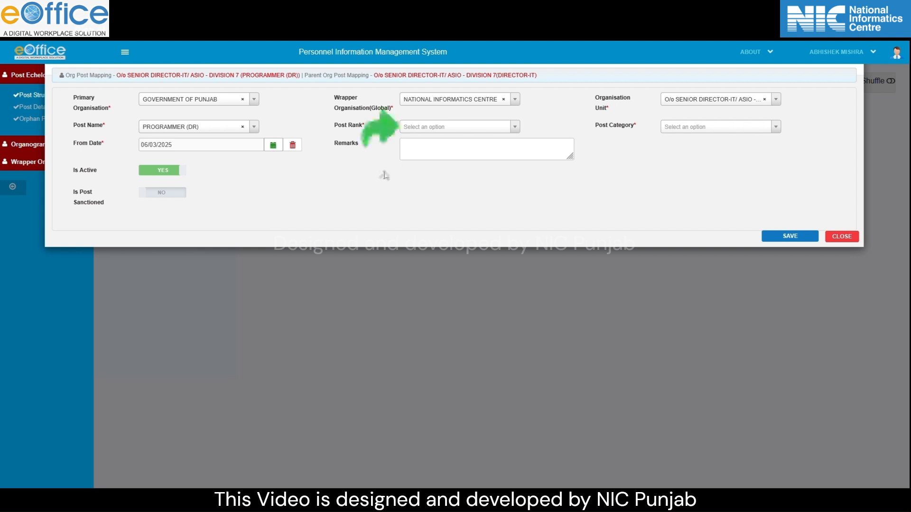
pyautogui.click(453, 128)
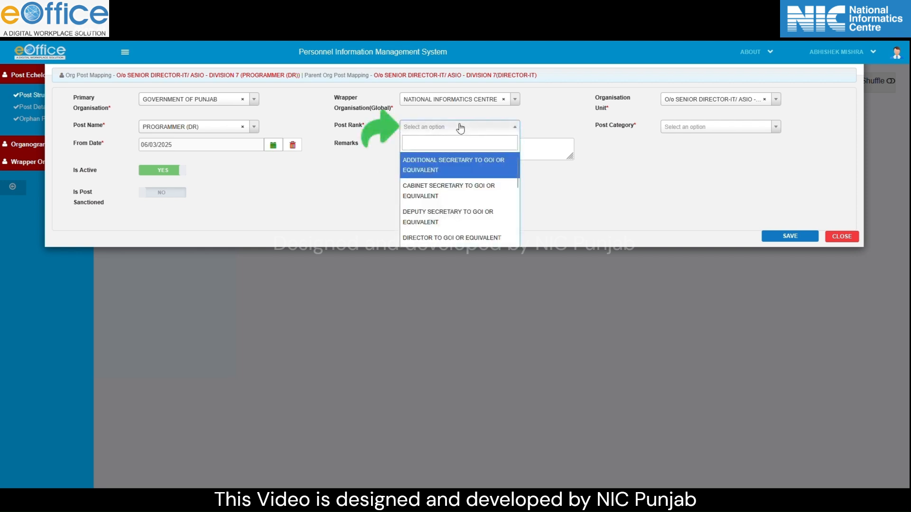
pyautogui.write('no')
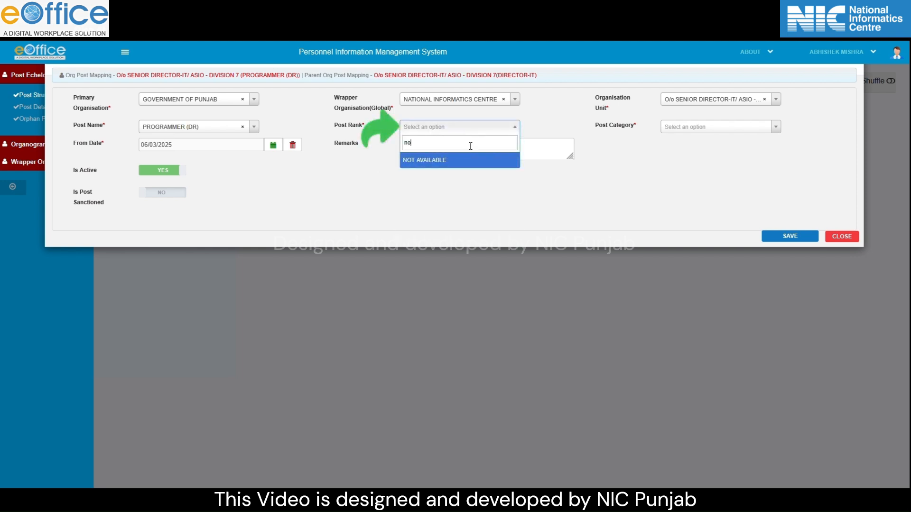
pyautogui.click(457, 157)
pyautogui.click(695, 127)
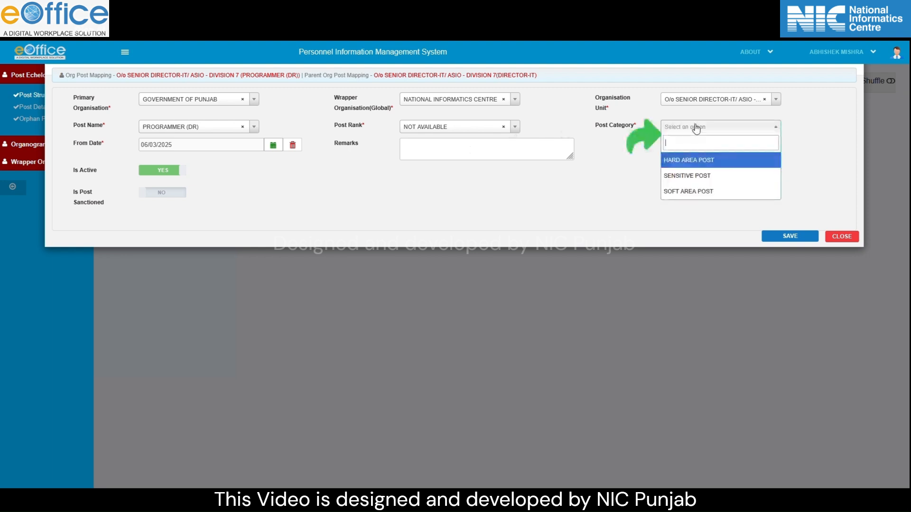
pyautogui.click(699, 192)
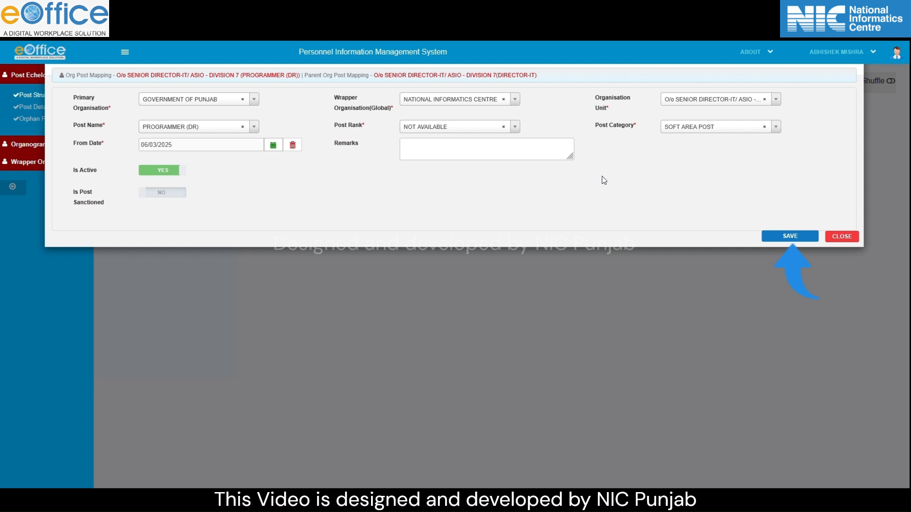
pyautogui.click(786, 237)
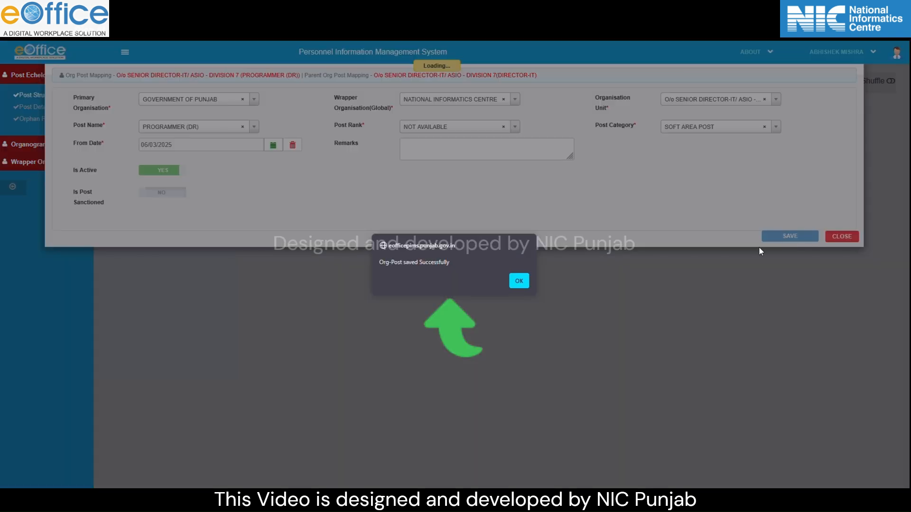
# - Open Assign Employee for the PROGRAMMER (DR) post, list employees and pick the eighth one
pyautogui.click(519, 280)
pyautogui.moveTo(379, 129); pyautogui.dragTo(379, 204)
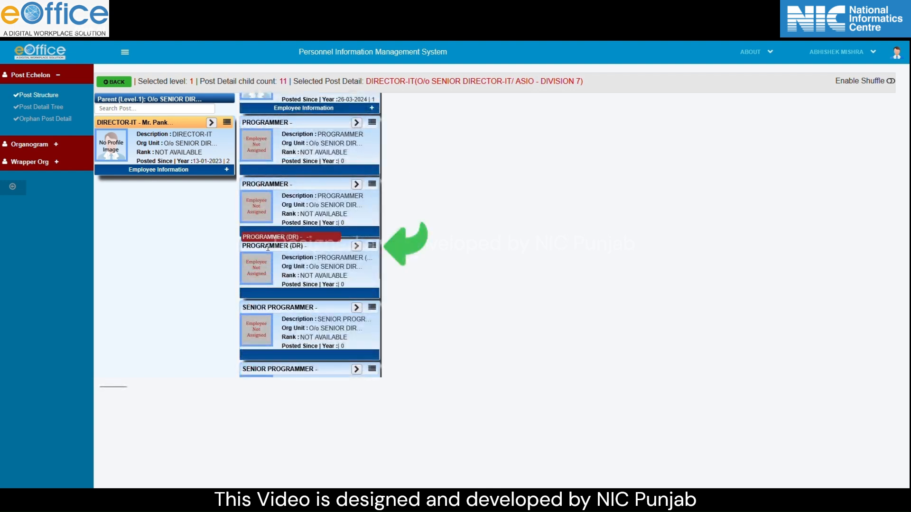
pyautogui.click(372, 245)
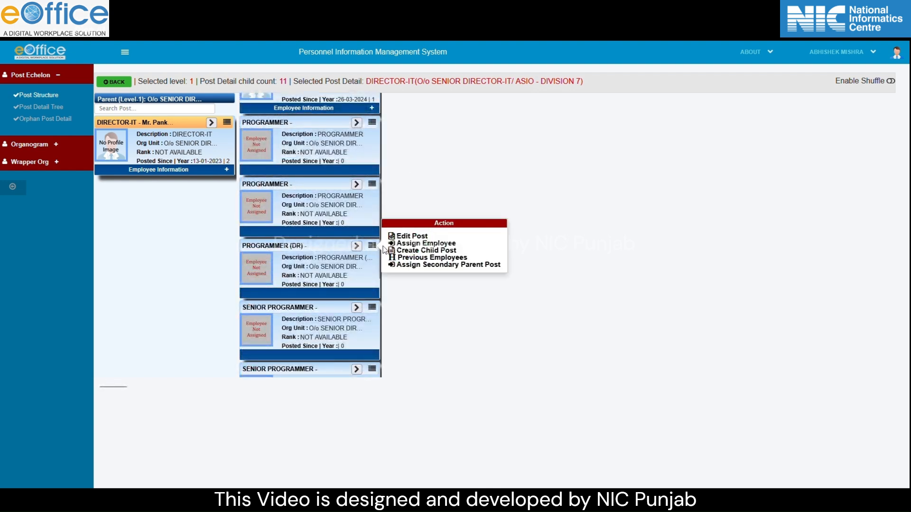
pyautogui.click(414, 244)
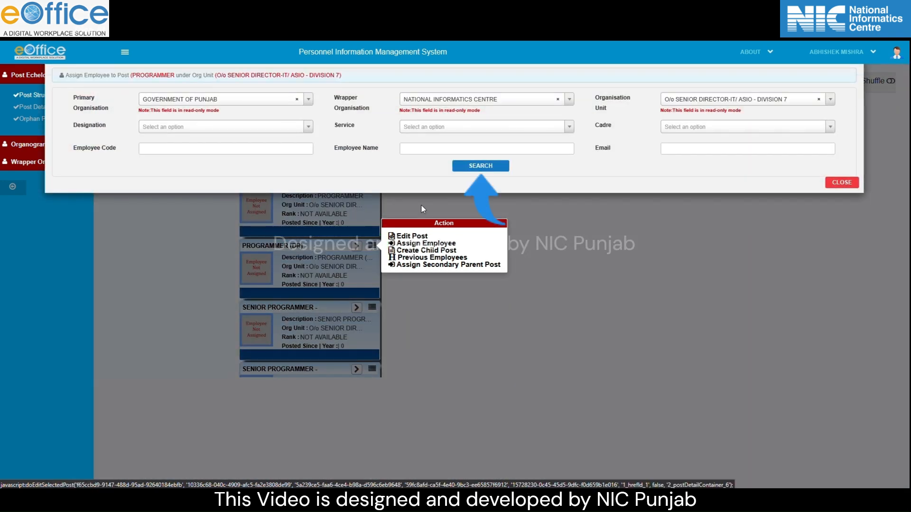
pyautogui.click(480, 167)
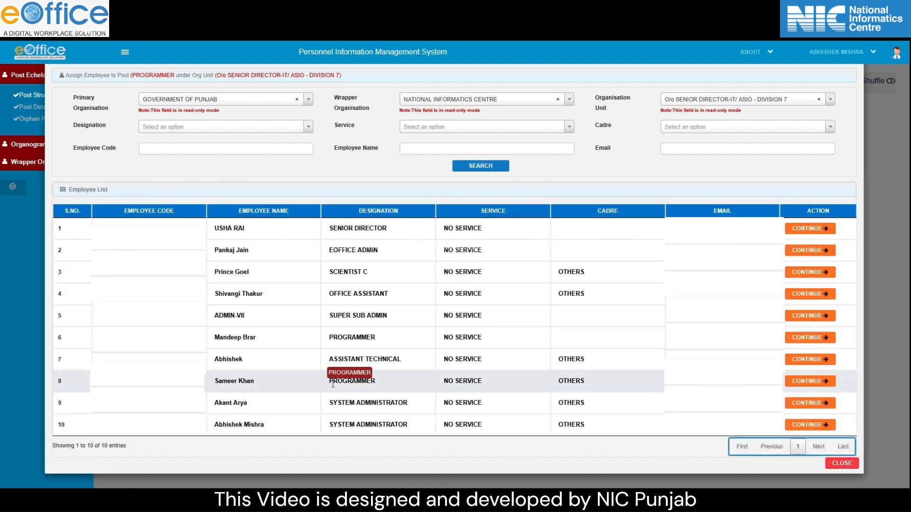
pyautogui.click(806, 381)
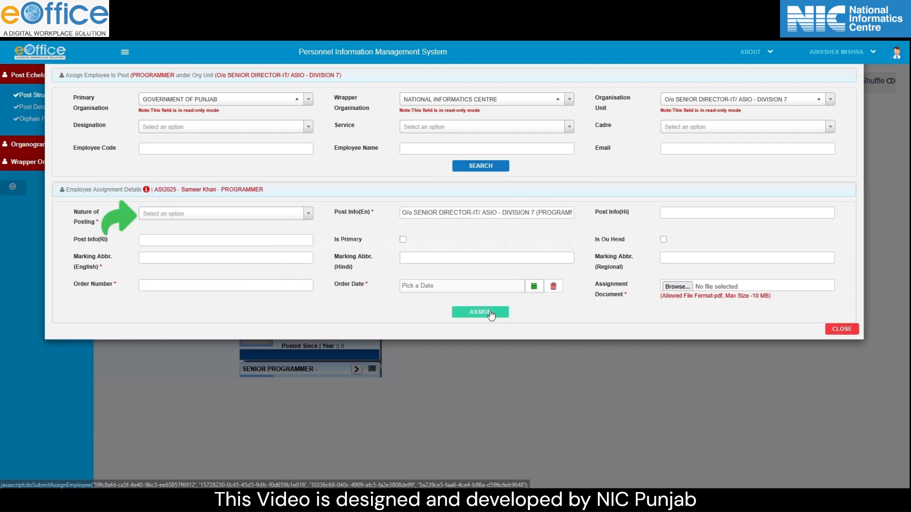
# - Set nature of posting to Contract Basis, enter 'Prog(SK)_NIC', mark it primary, and set order date 06/03/2025
pyautogui.click(205, 214)
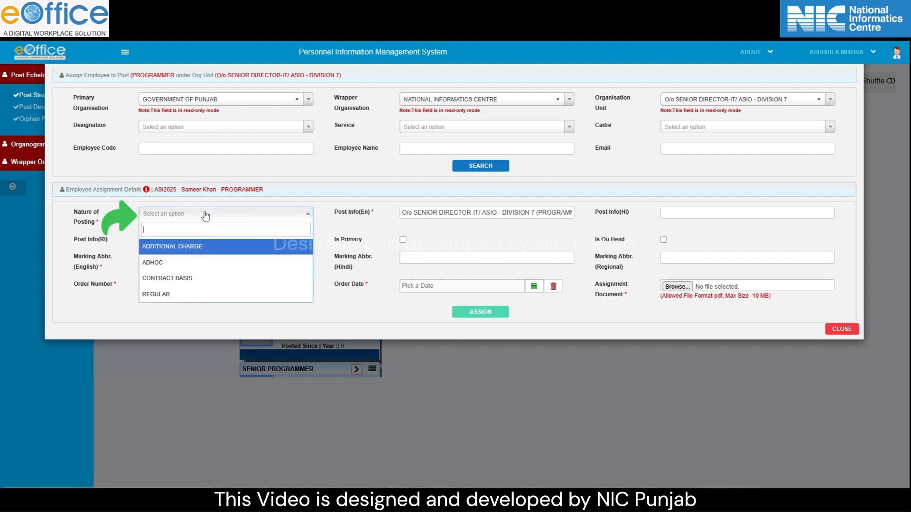
pyautogui.click(192, 278)
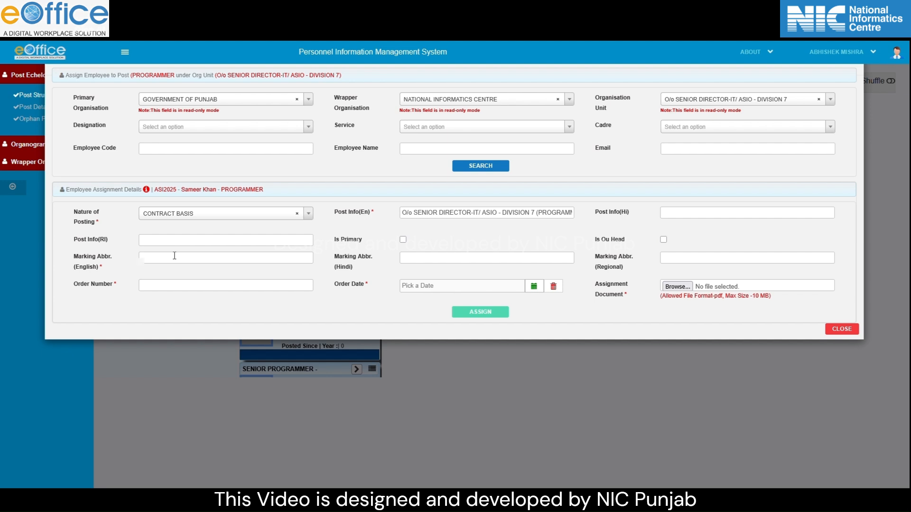
pyautogui.write('Prog(SK')
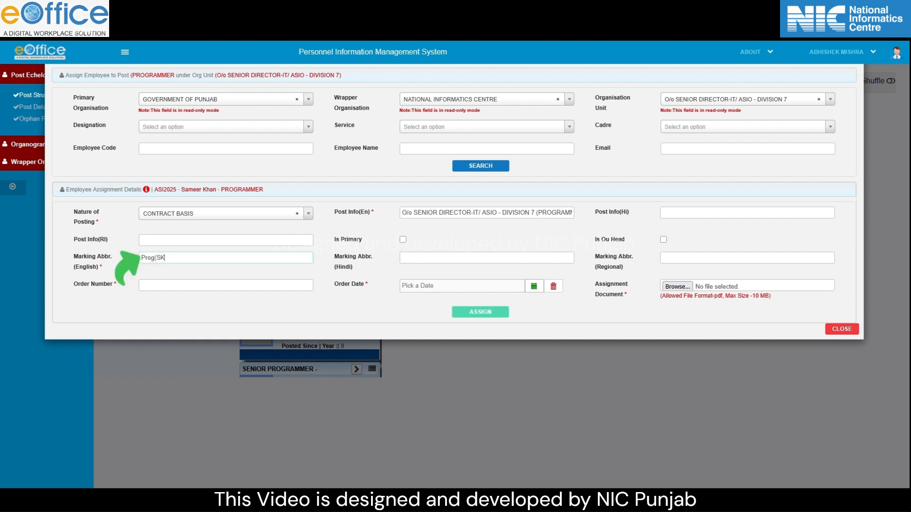
pyautogui.write(')_NIC')
pyautogui.click(403, 240)
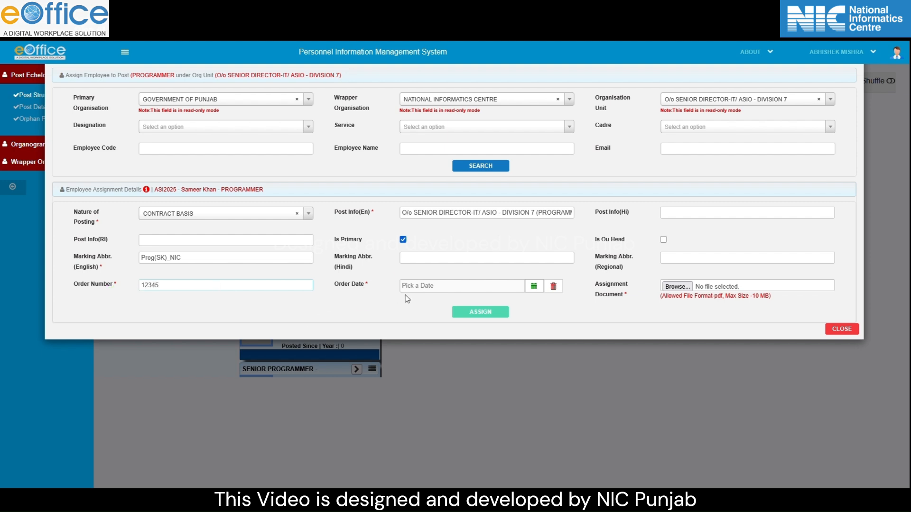
pyautogui.click(534, 288)
pyautogui.click(466, 205)
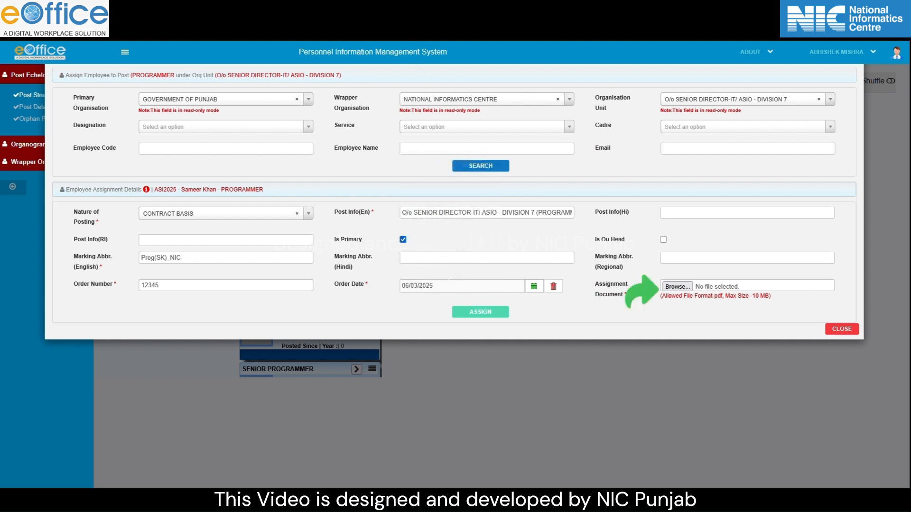
# - Attach the posting-order PDF as the assignment document and submit the assignment to PROGRAMMER
pyautogui.click(676, 287)
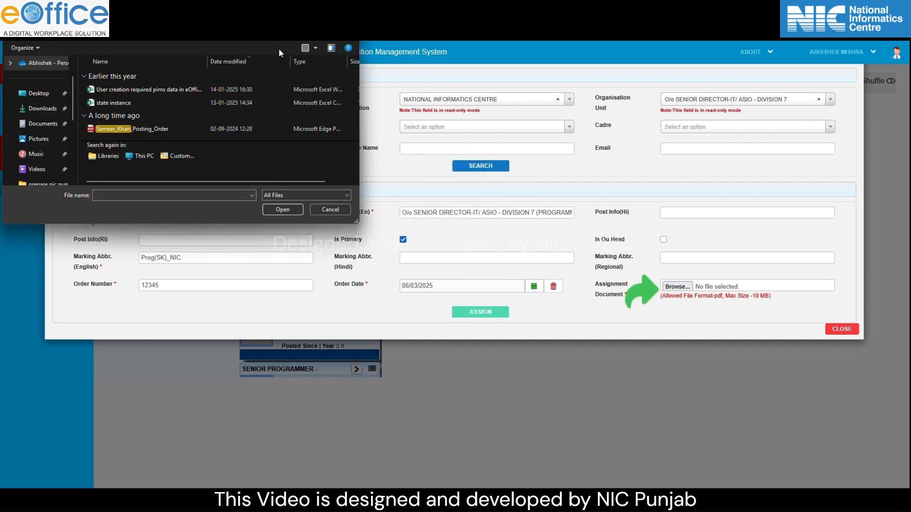
pyautogui.click(204, 132)
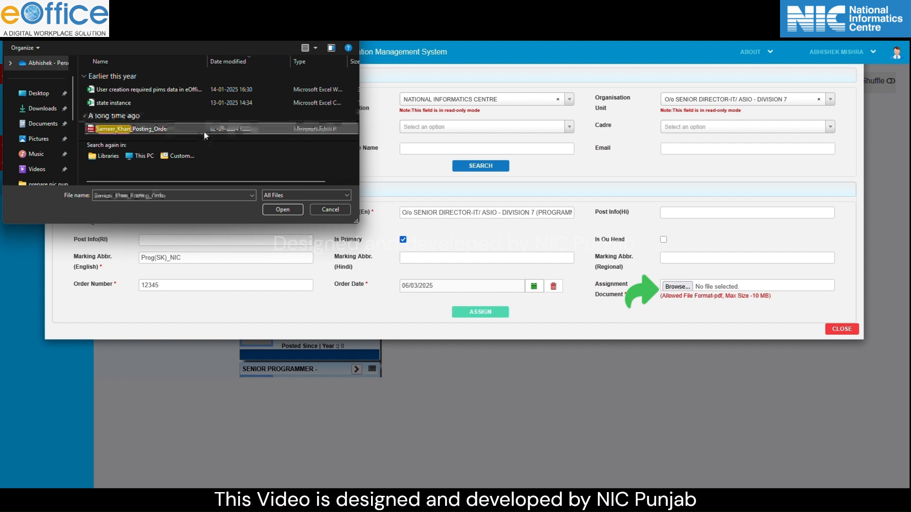
pyautogui.click(284, 210)
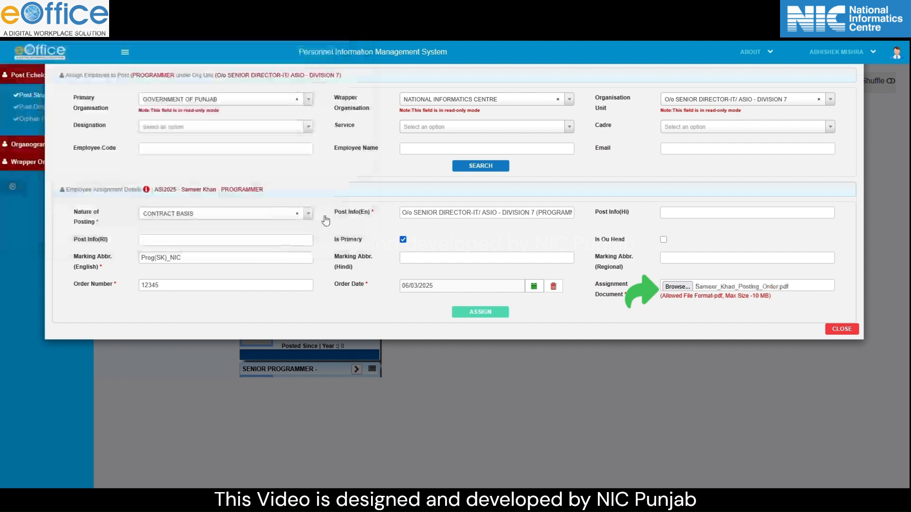
pyautogui.click(476, 316)
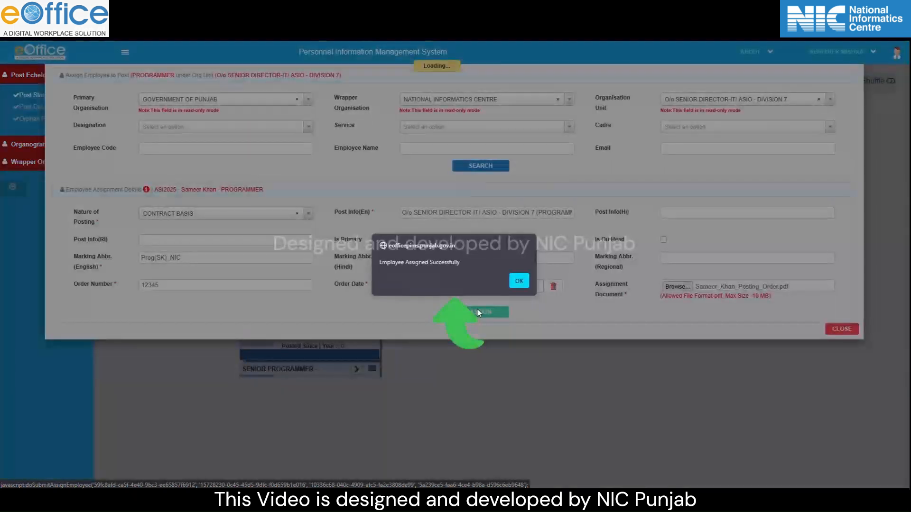
# - Dismiss the success alert and switch the session to the ADMIN CREATOR role
pyautogui.click(520, 281)
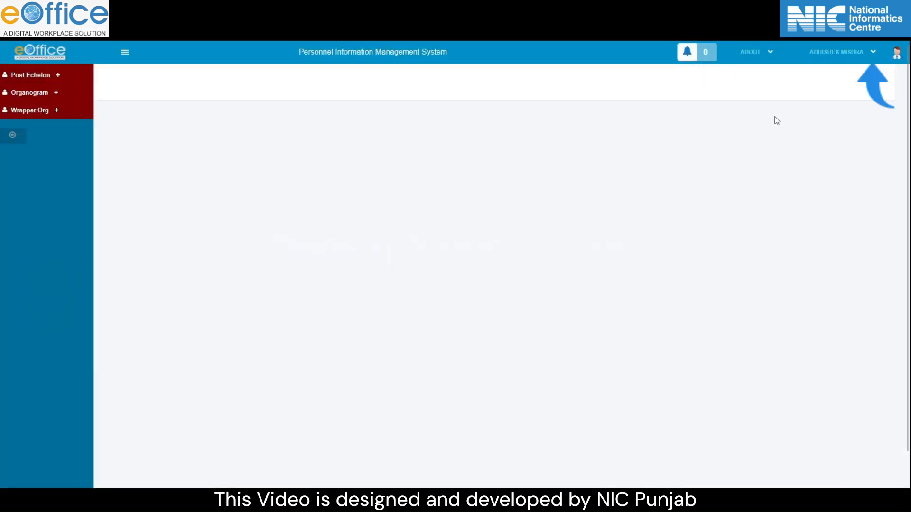
pyautogui.click(871, 53)
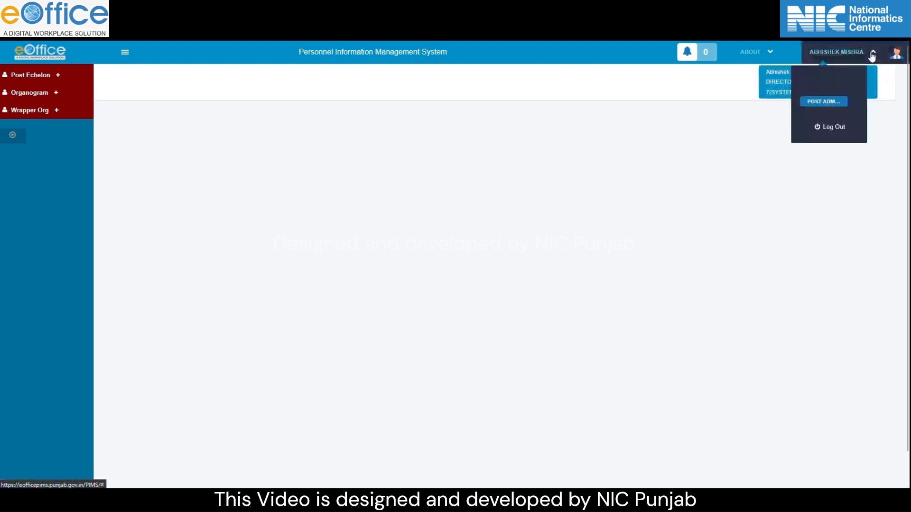
pyautogui.click(830, 105)
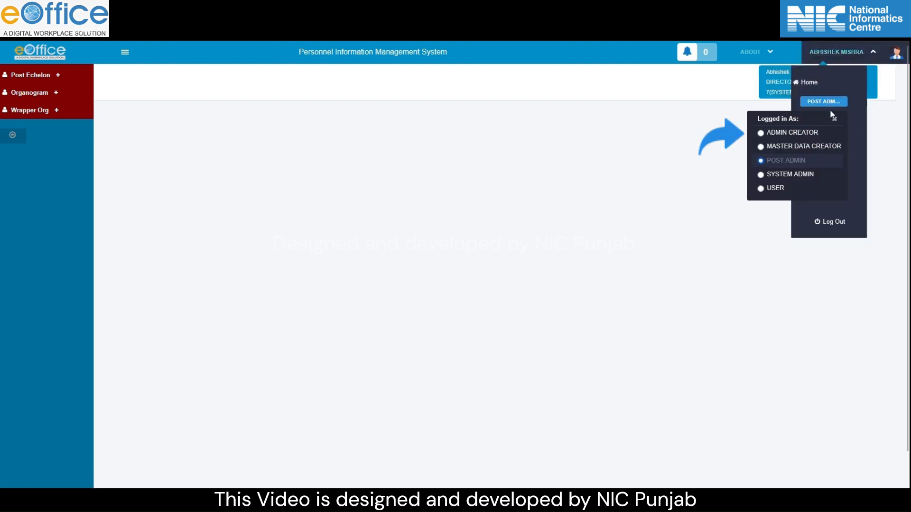
pyautogui.click(797, 137)
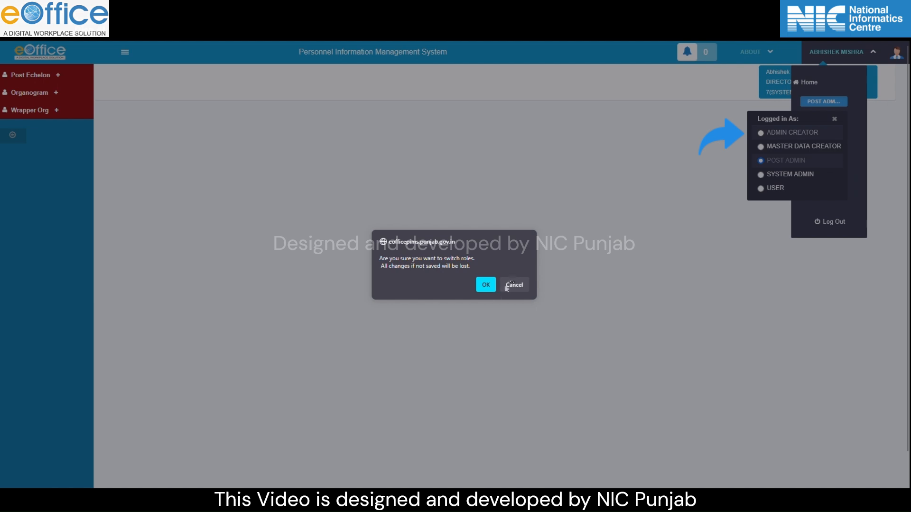
pyautogui.click(484, 289)
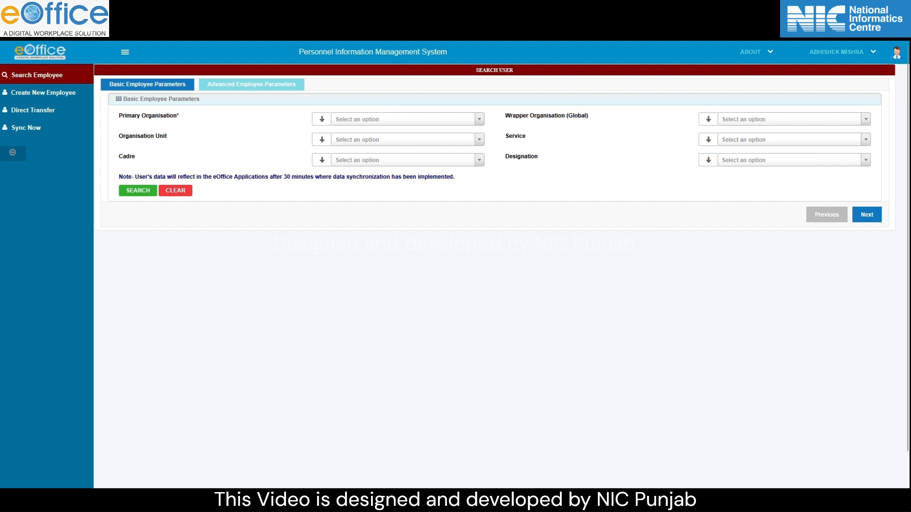
# - Search for the new employee under Government of Punjab and wrapper organisation National Informatics Centre
pyautogui.click(270, 86)
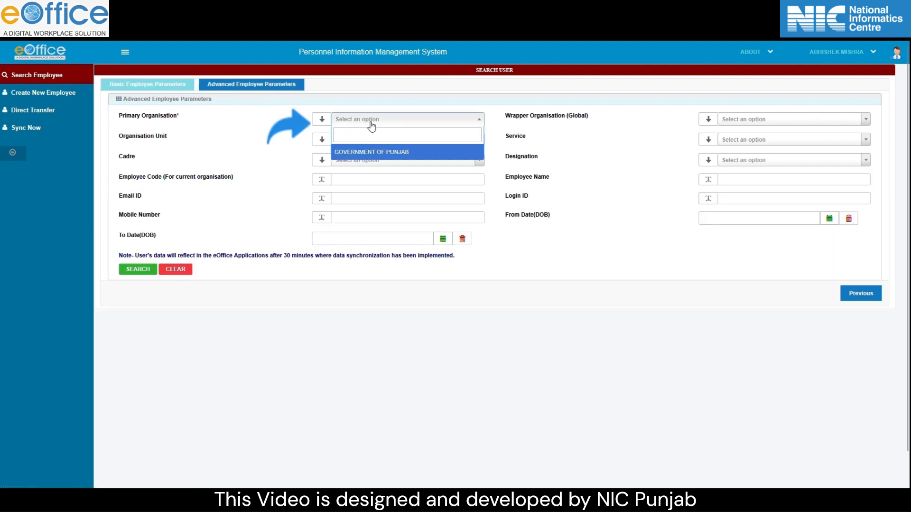
pyautogui.click(394, 156)
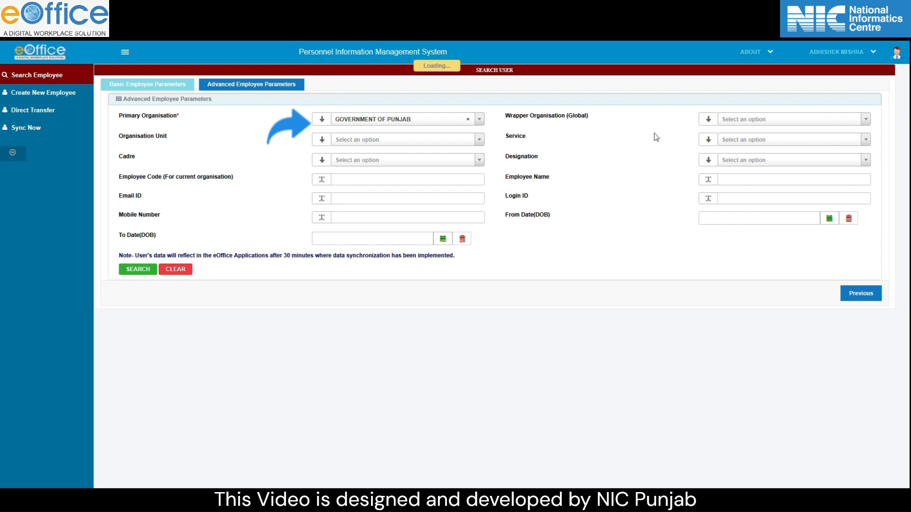
pyautogui.click(748, 122)
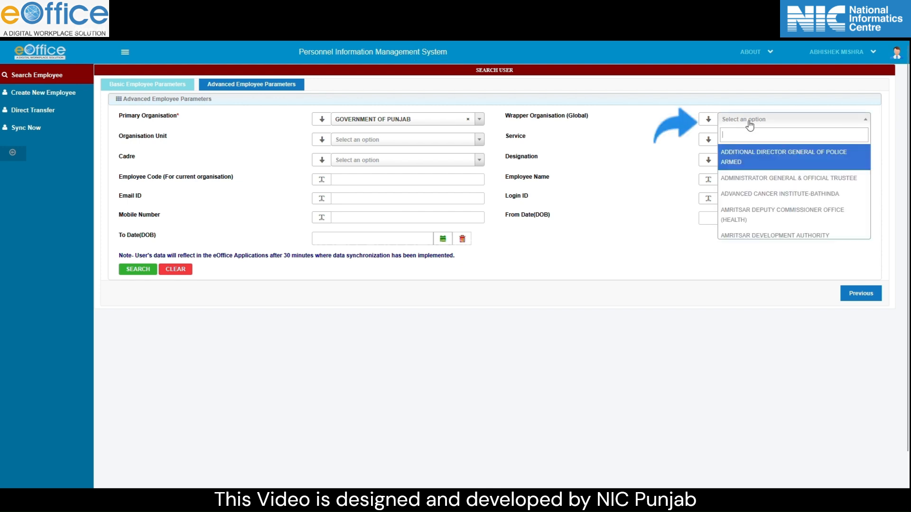
pyautogui.write('nat')
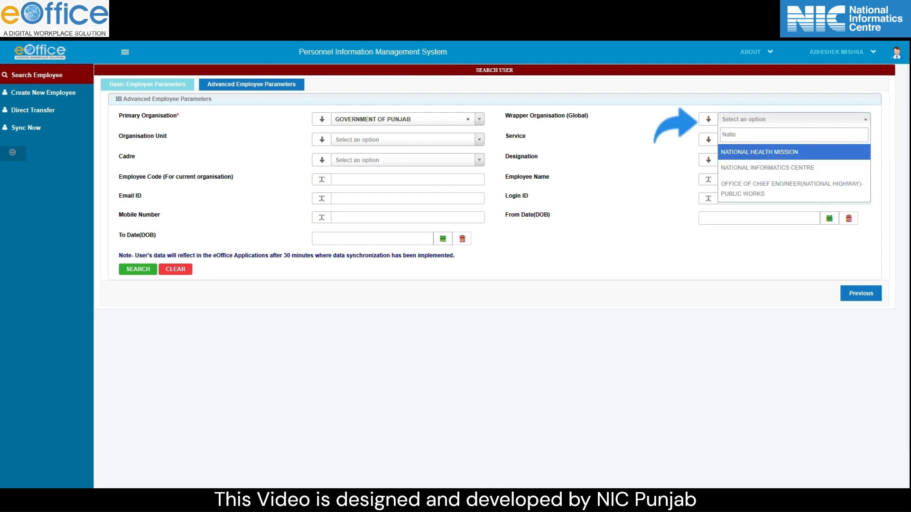
pyautogui.click(759, 177)
pyautogui.click(727, 180)
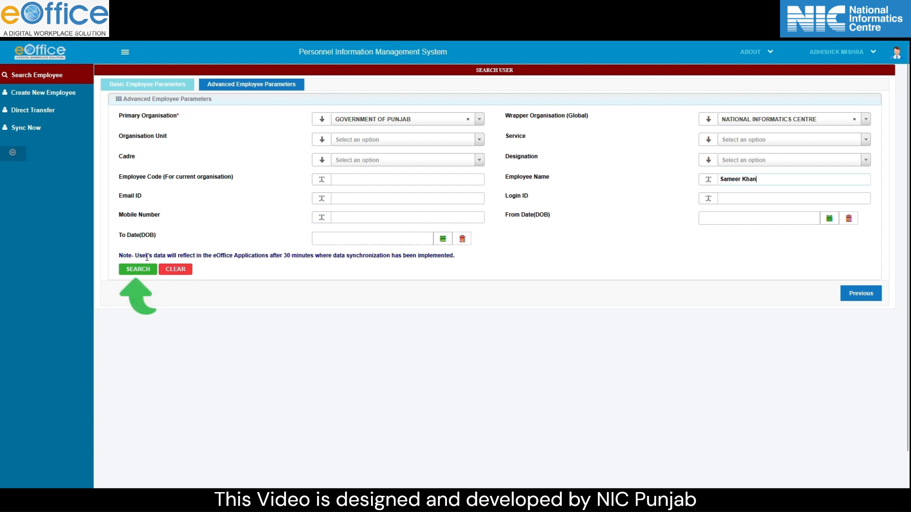
pyautogui.click(137, 270)
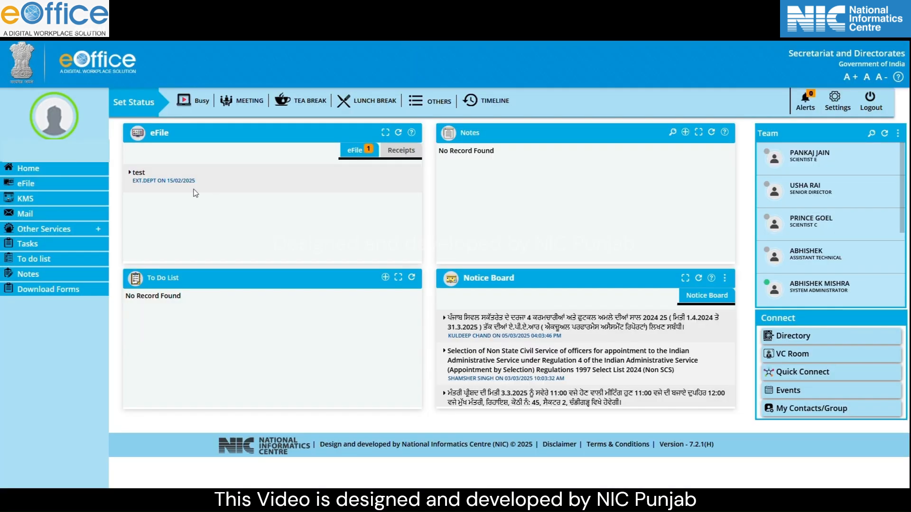
# - Open eFile from the dashboard and go to Admin > Post Role Mapping
pyautogui.click(61, 185)
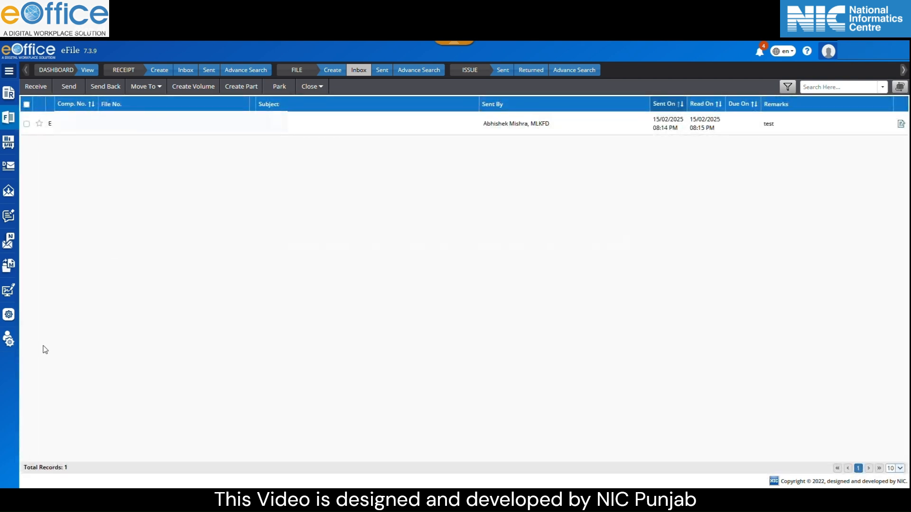
pyautogui.click(10, 347)
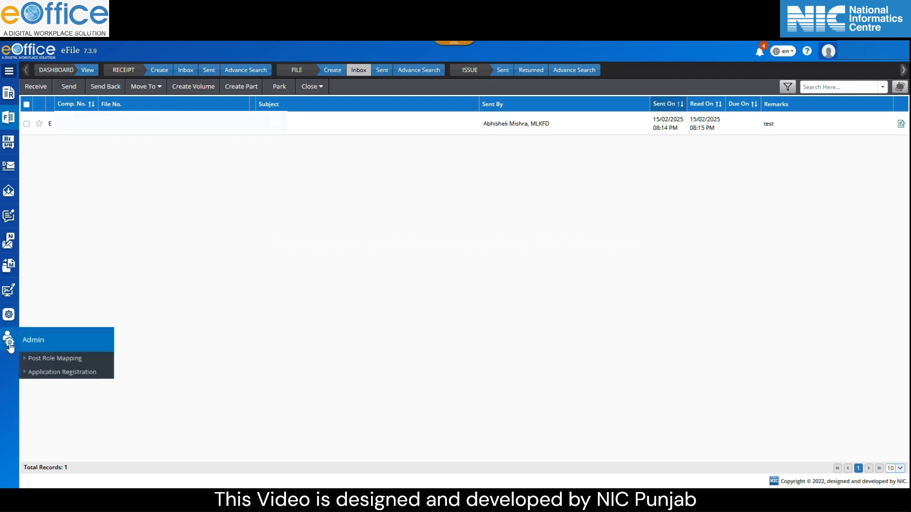
pyautogui.click(61, 359)
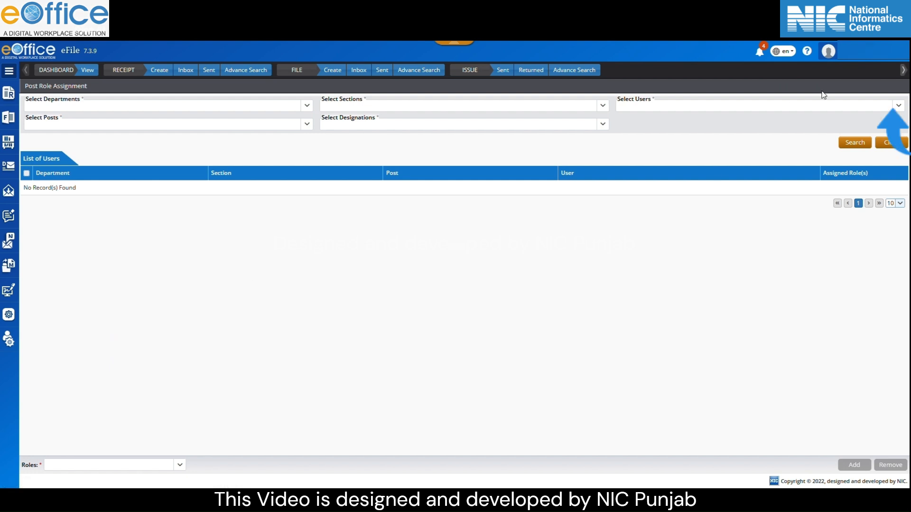
# - List the employee's posts, tick the PROGRAMMER (DR) row, and choose OFFICER as the role
pyautogui.click(898, 106)
pyautogui.write('sam')
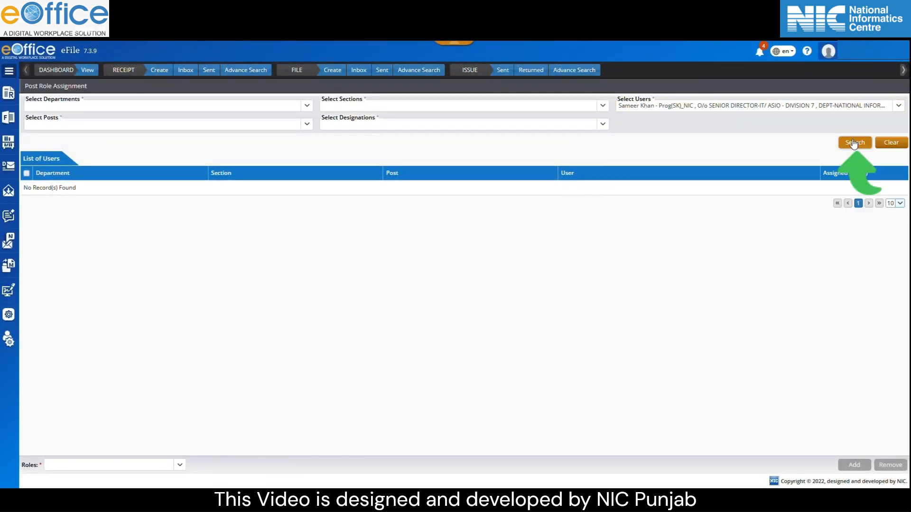
pyautogui.click(855, 143)
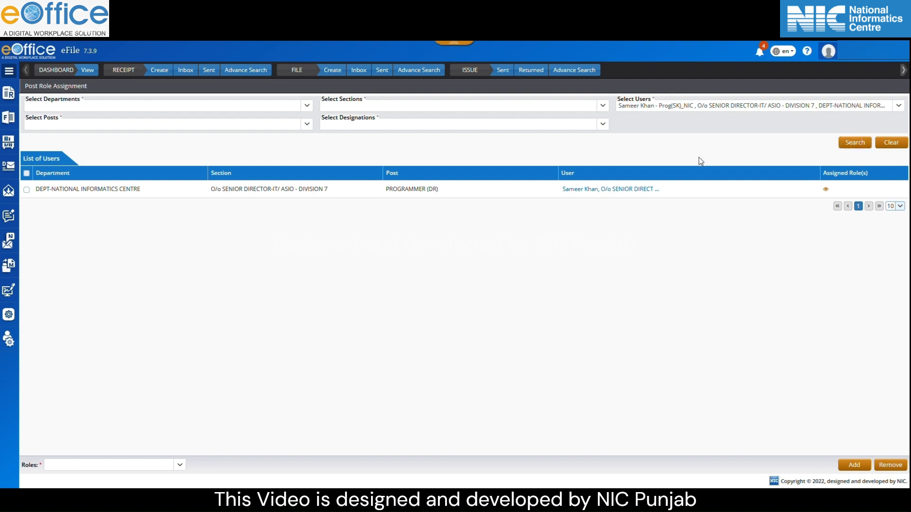
pyautogui.click(26, 191)
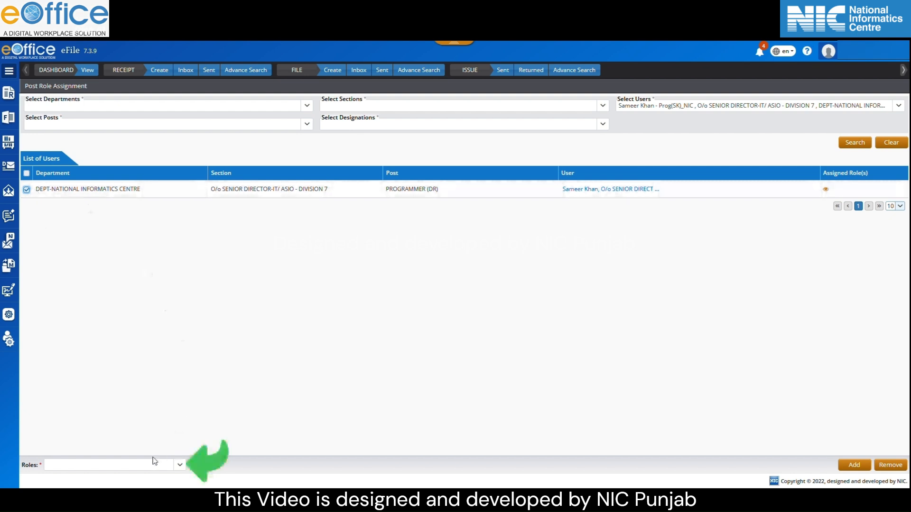
pyautogui.click(178, 465)
pyautogui.write('office')
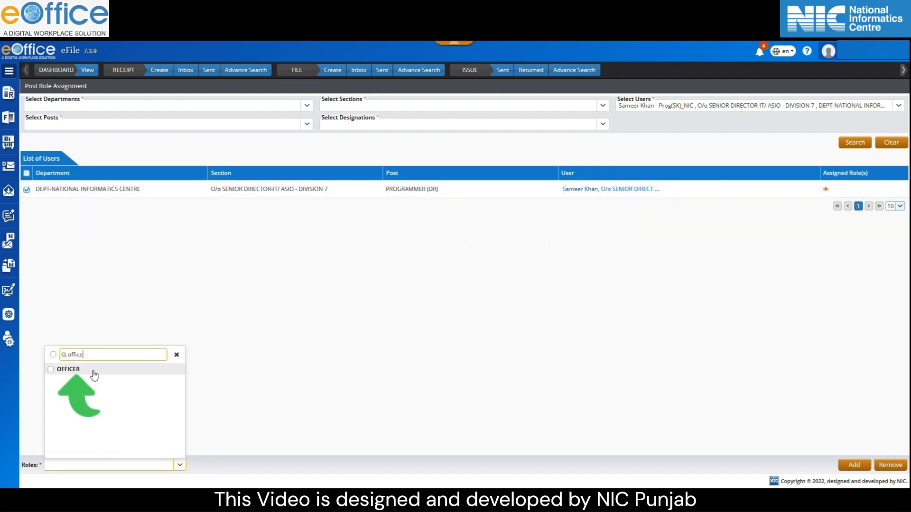
pyautogui.click(68, 369)
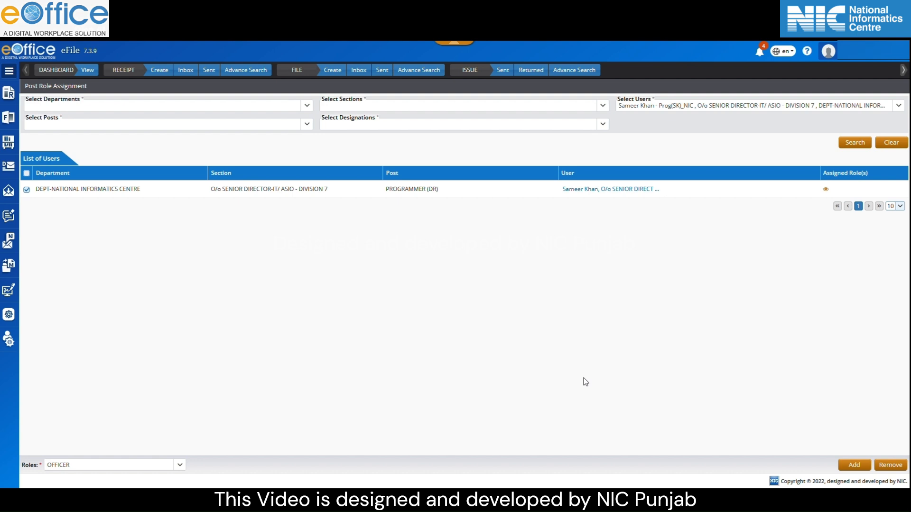
# - Add the OFFICER role with remark 'Role Provided', then view the post's assigned roles
pyautogui.click(853, 465)
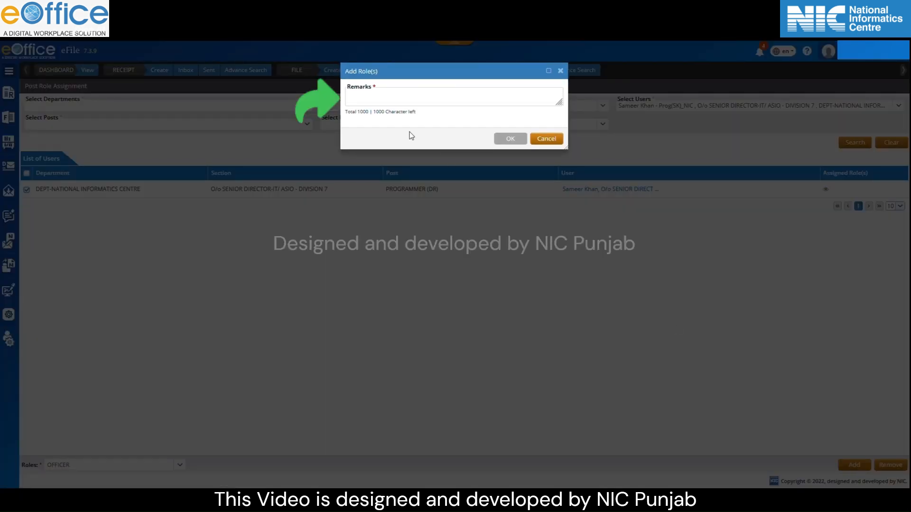
pyautogui.click(405, 94)
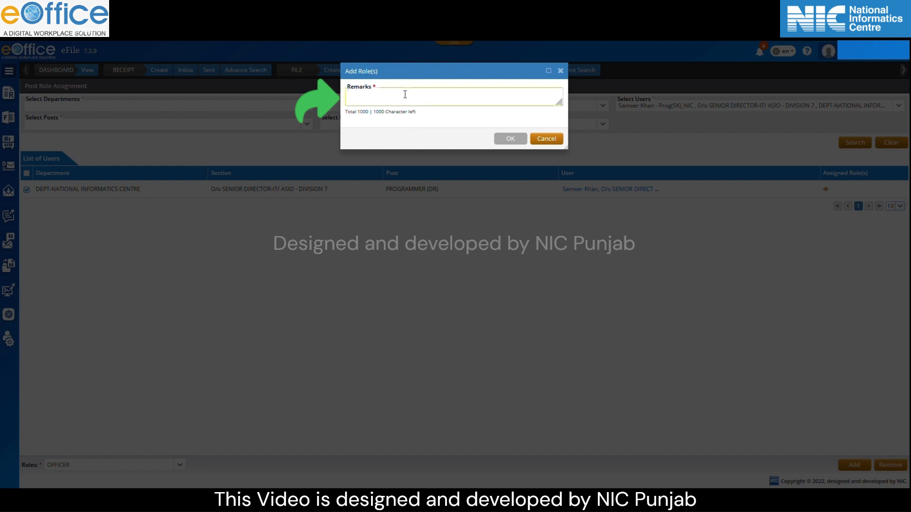
pyautogui.write('Role Pro')
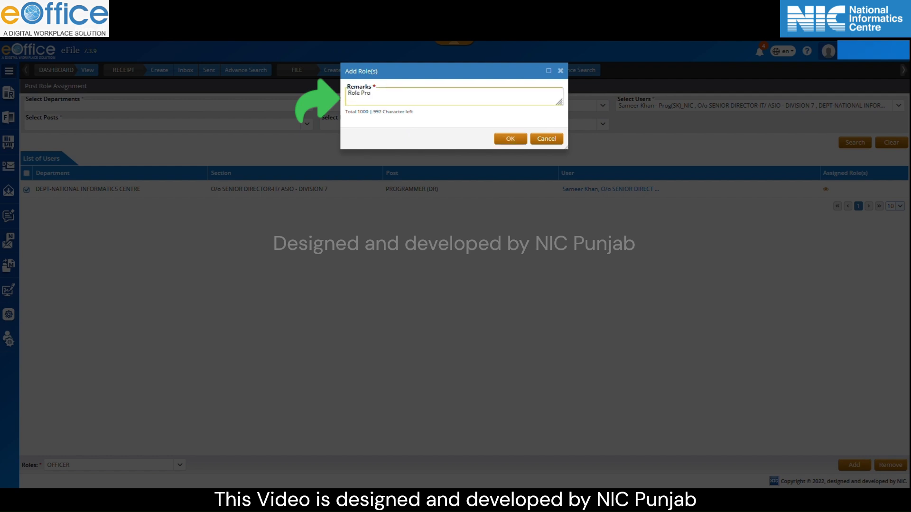
pyautogui.write('vided')
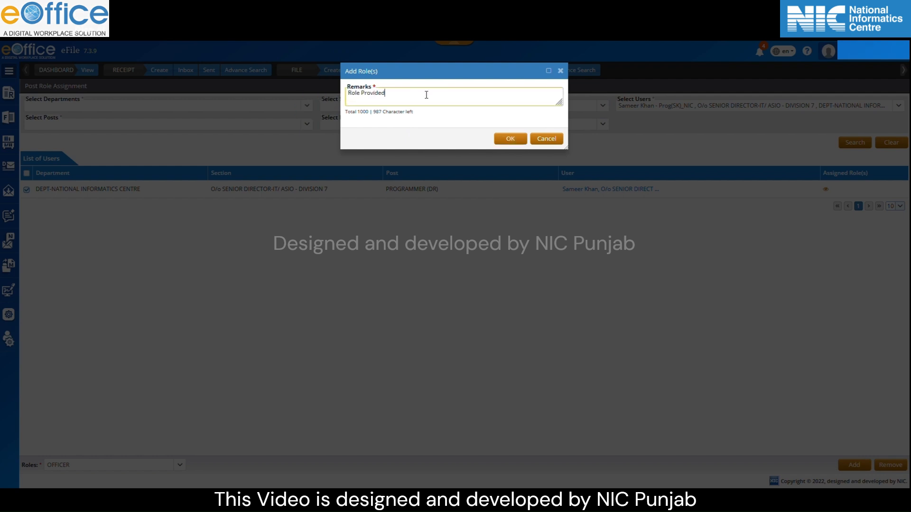
pyautogui.click(506, 140)
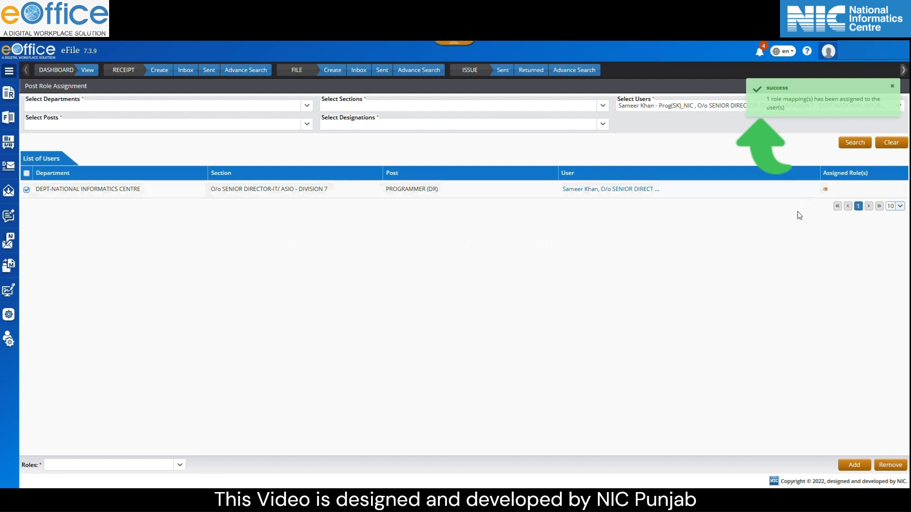
pyautogui.click(825, 189)
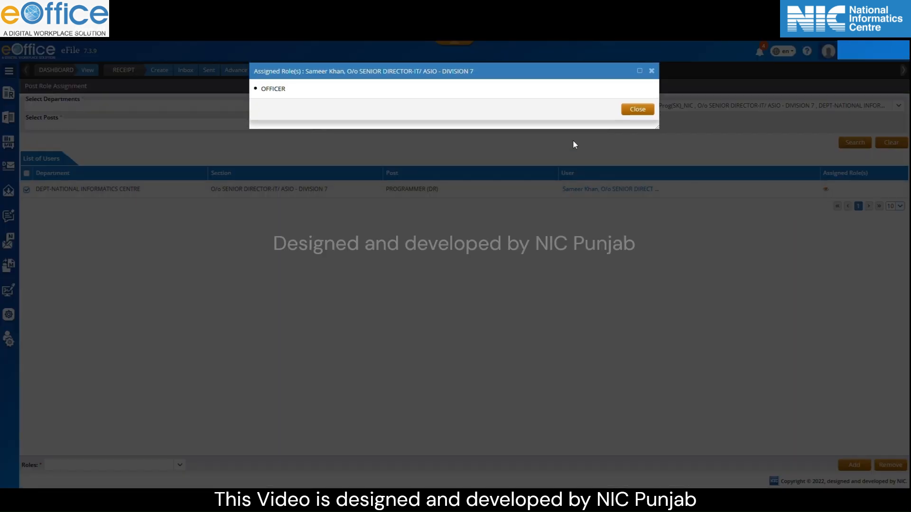